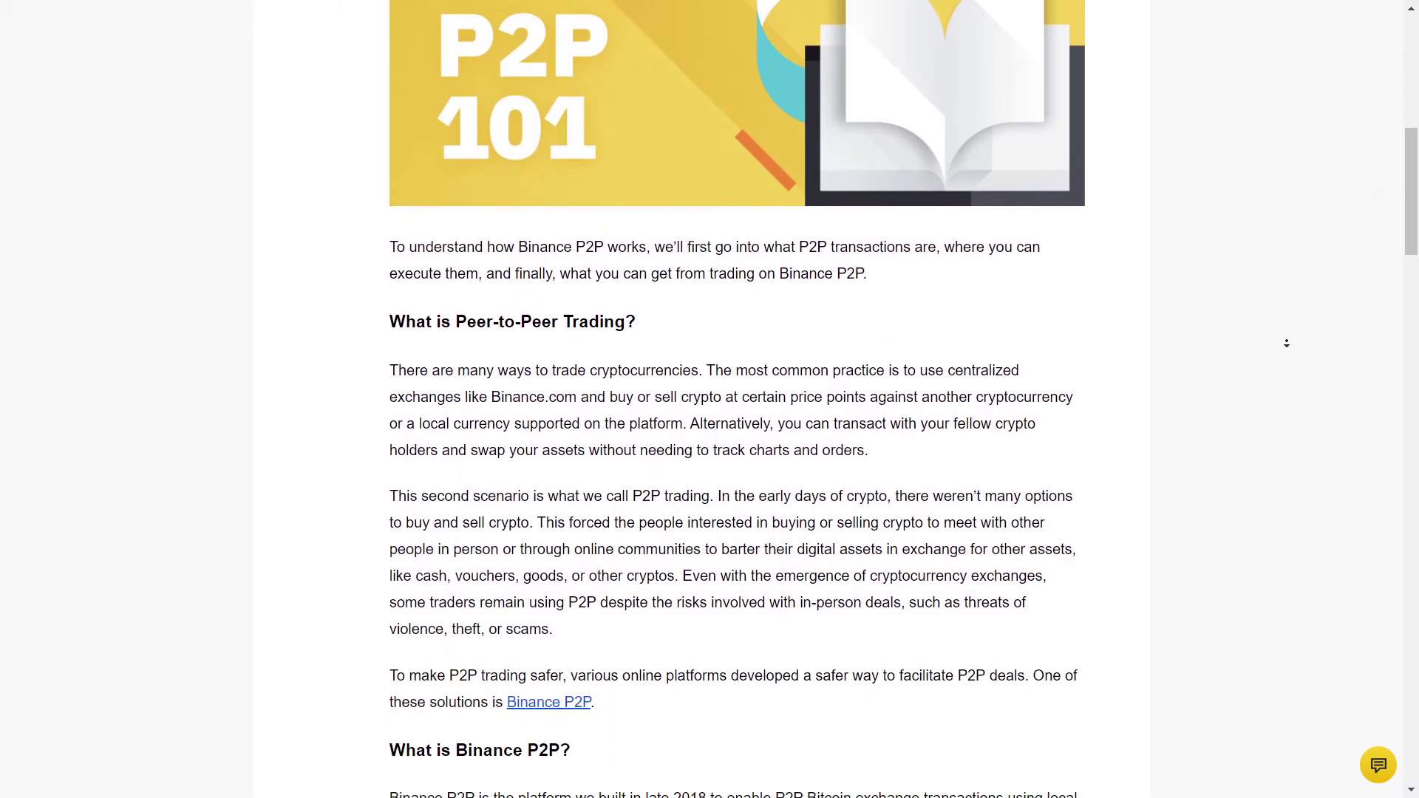
pyautogui.scroll(-6, 1289, 366)
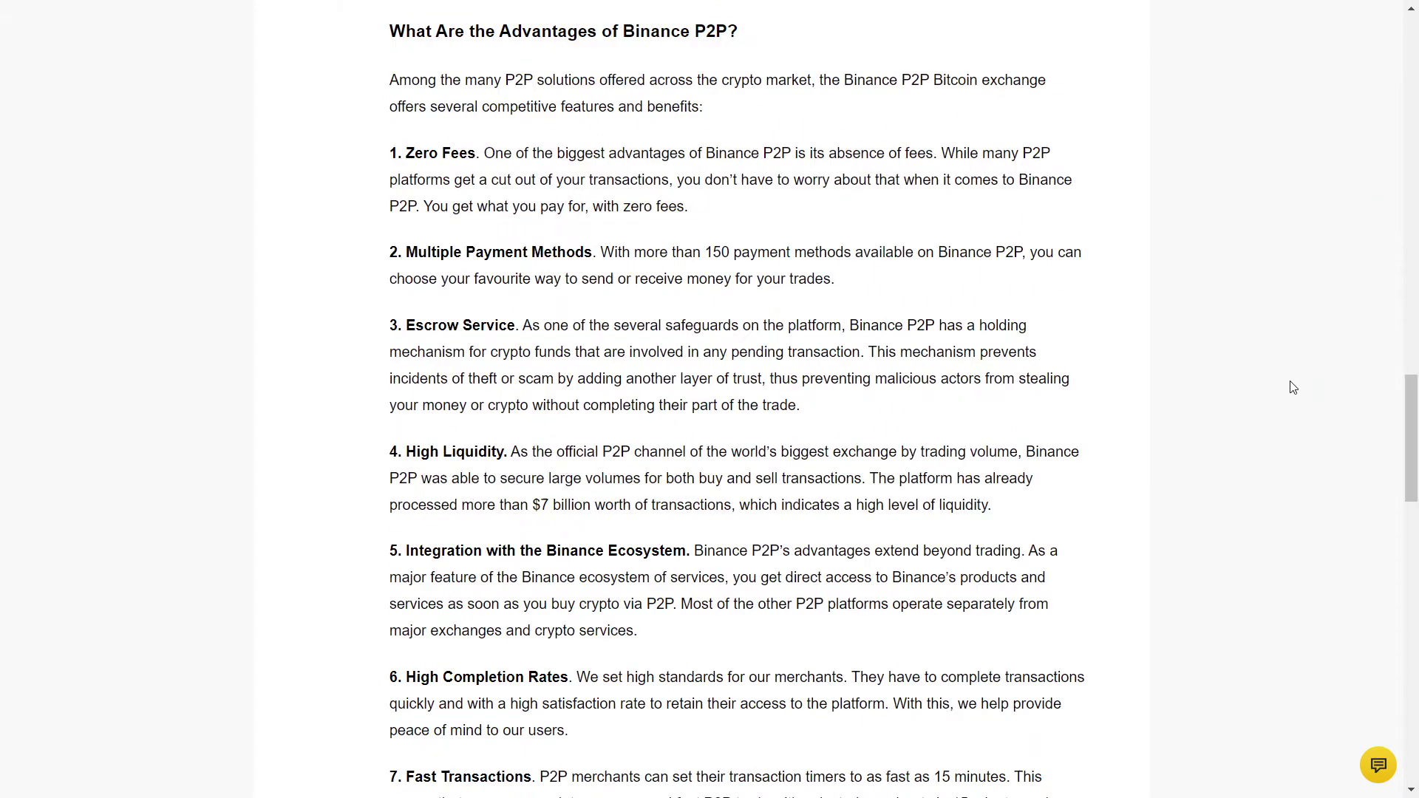
# Scroll through the Binance P2P 101 article and open the register page.
pyautogui.middleClick(1291, 387)
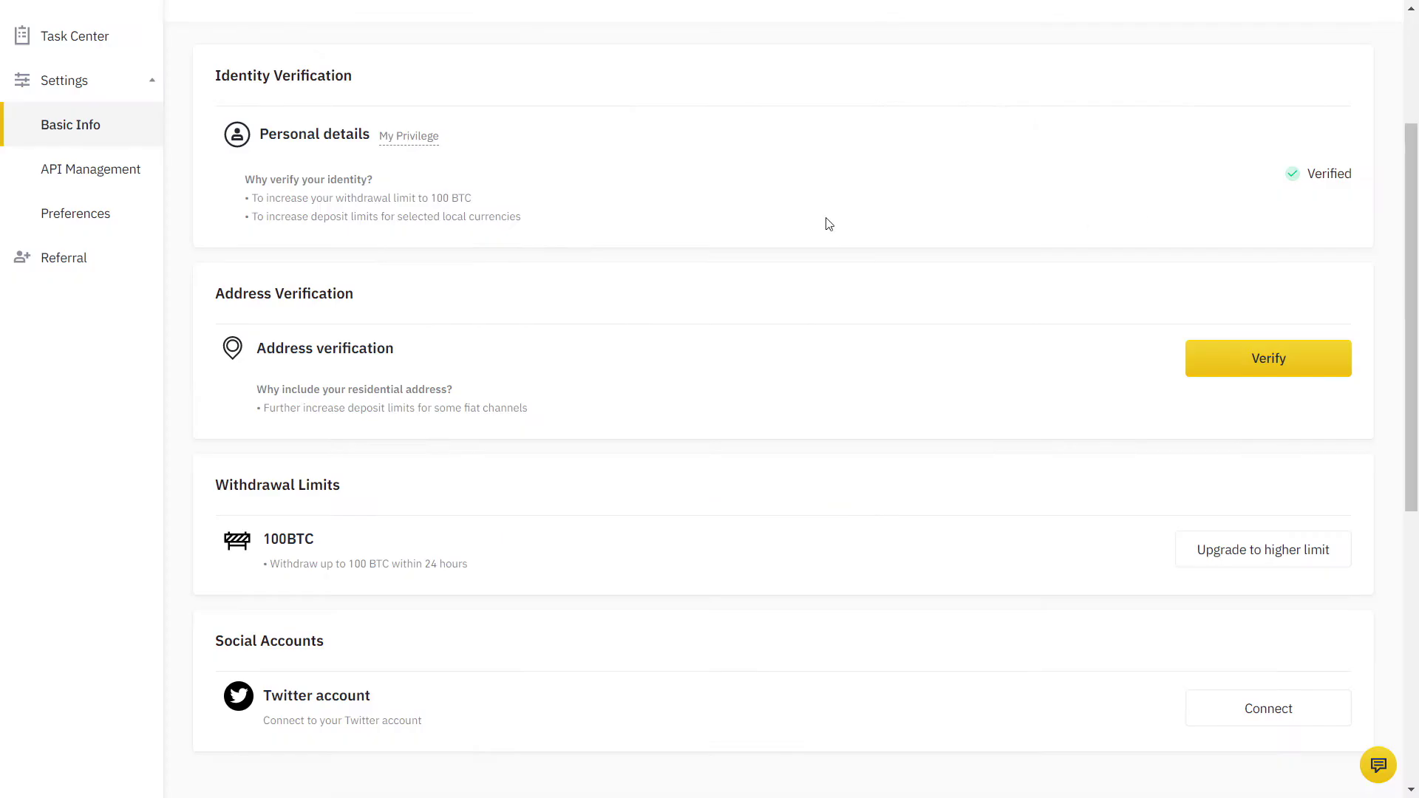
# Check that Identity Verification shows Verified, then open the Buy Crypto GBP currency submenu.
pyautogui.moveTo(209, 82); pyautogui.dragTo(401, 82)
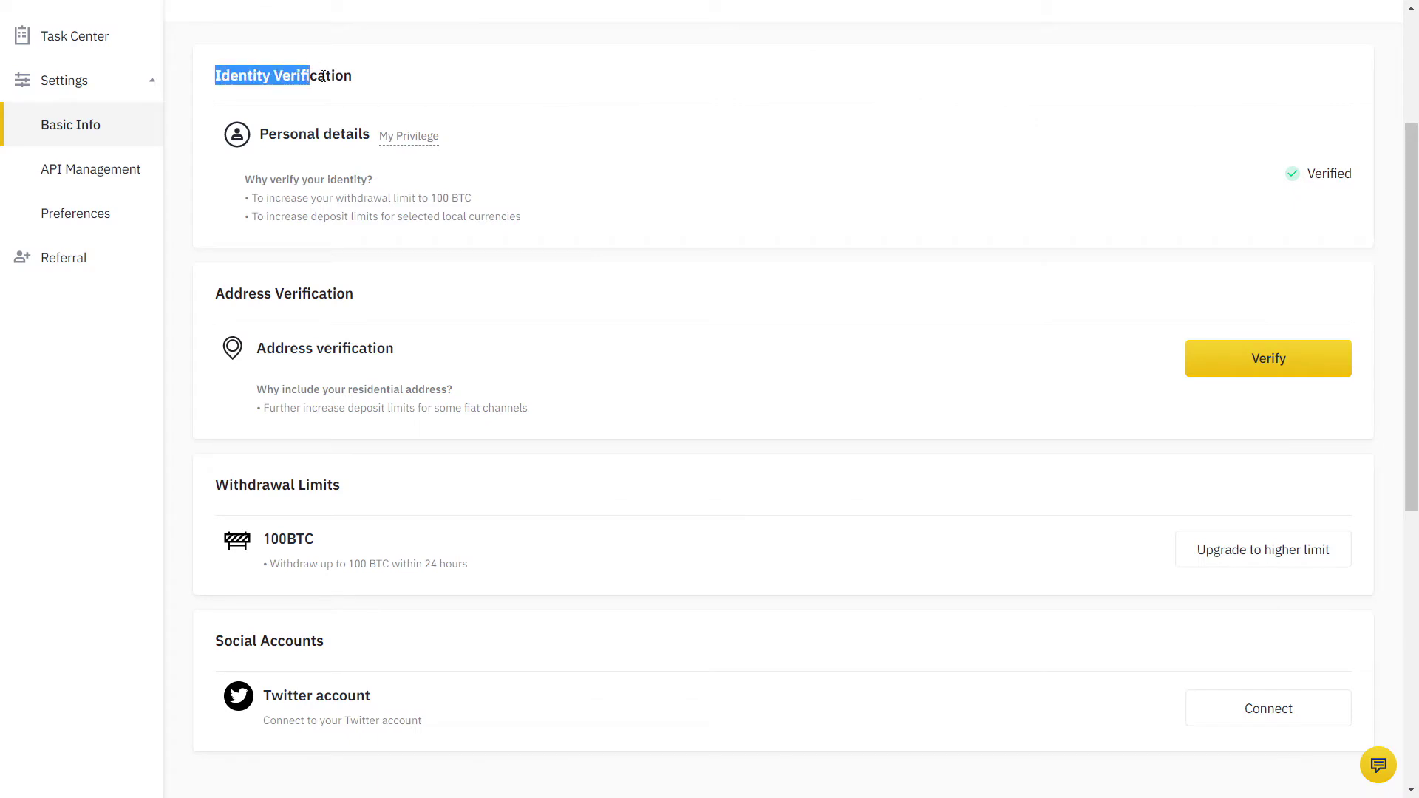
pyautogui.click(404, 83)
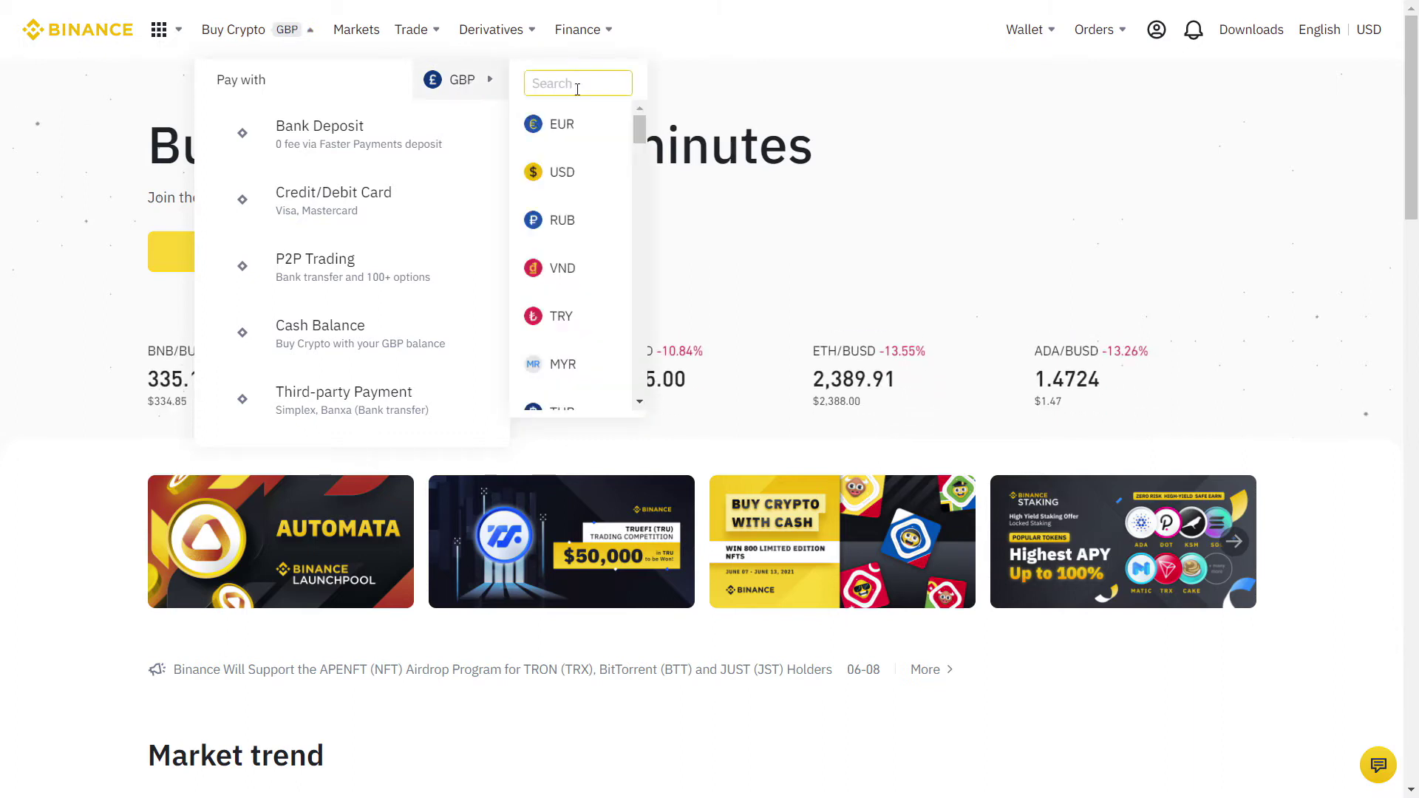
# Pay in EUR, then open P2P Trading with PLN kept as the fiat currency.
pyautogui.click(582, 121)
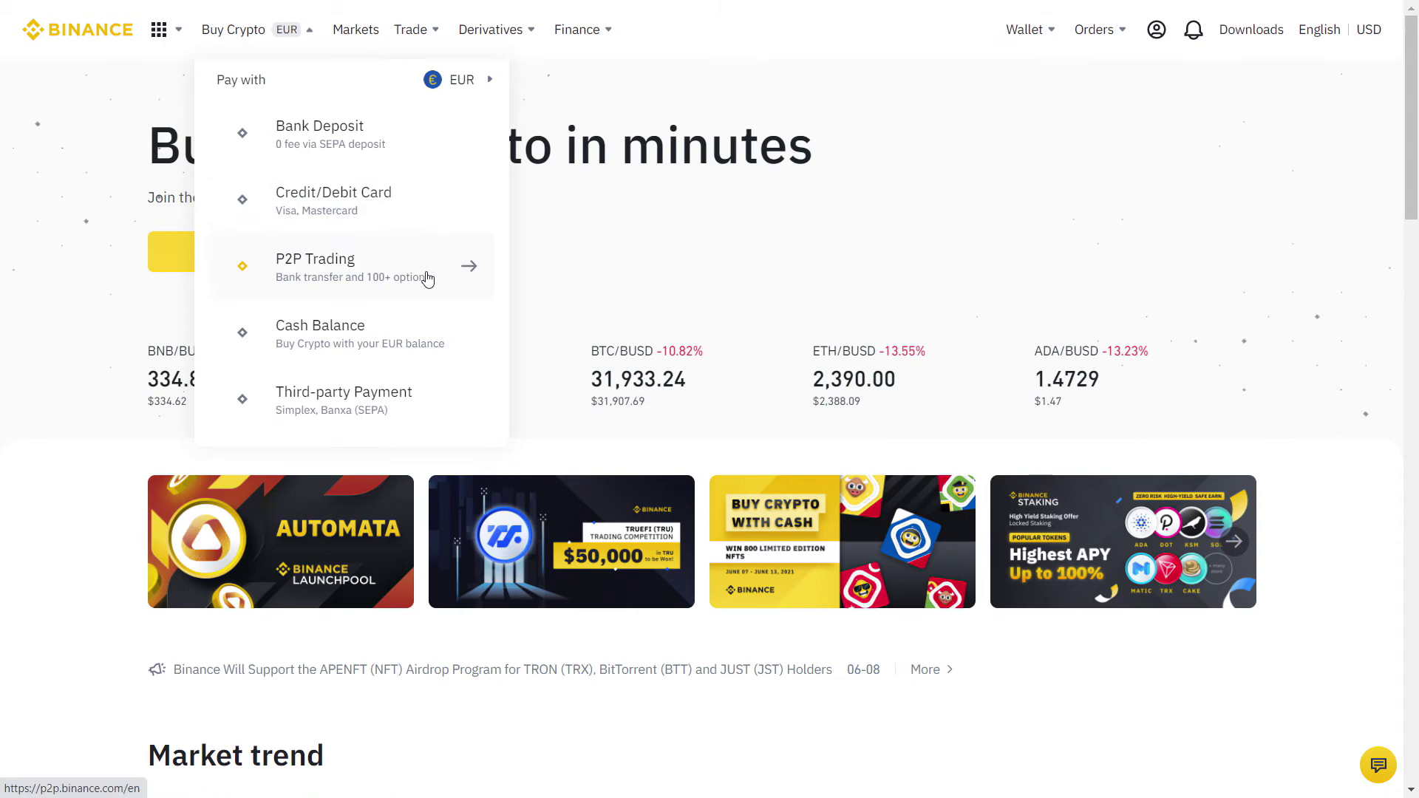
pyautogui.click(427, 278)
pyautogui.click(449, 343)
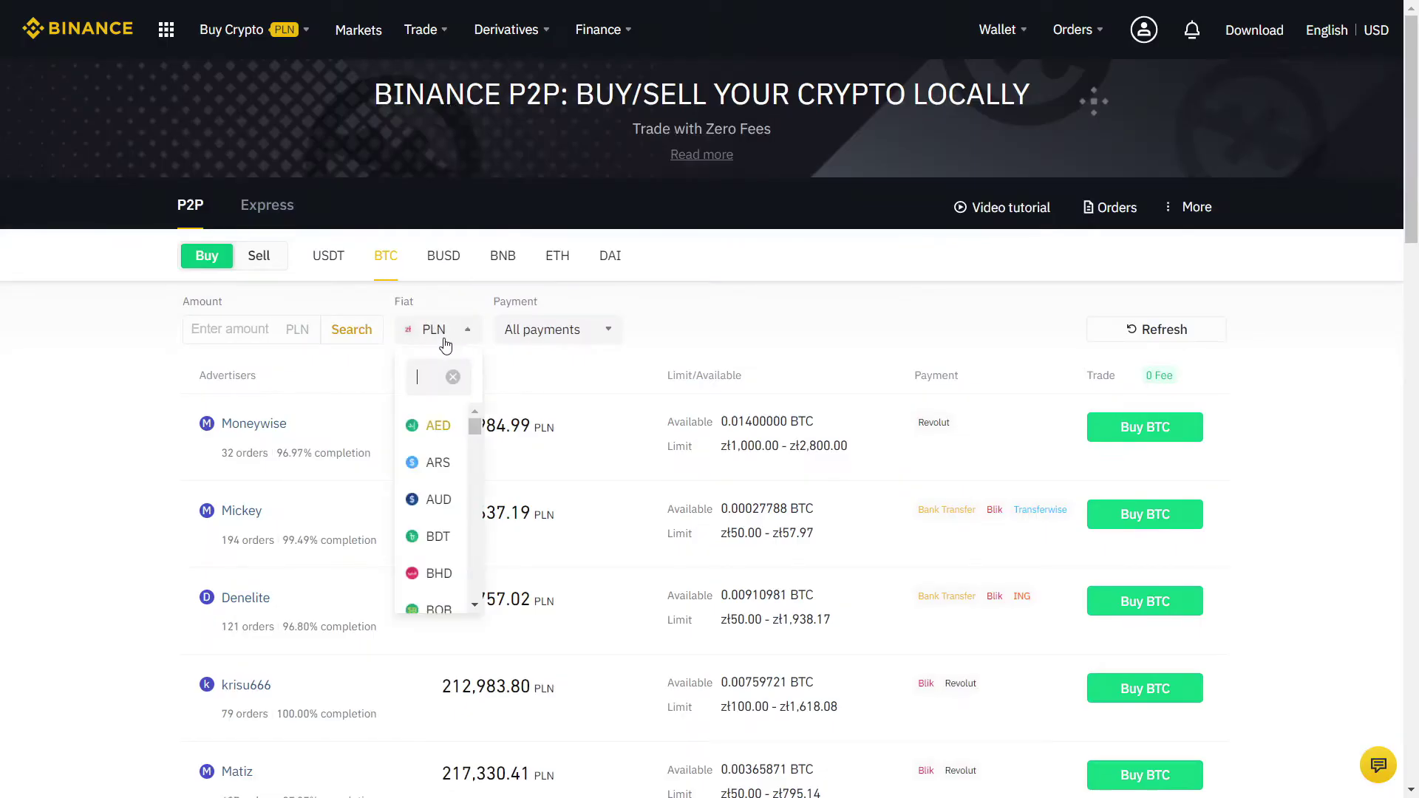
pyautogui.click(433, 337)
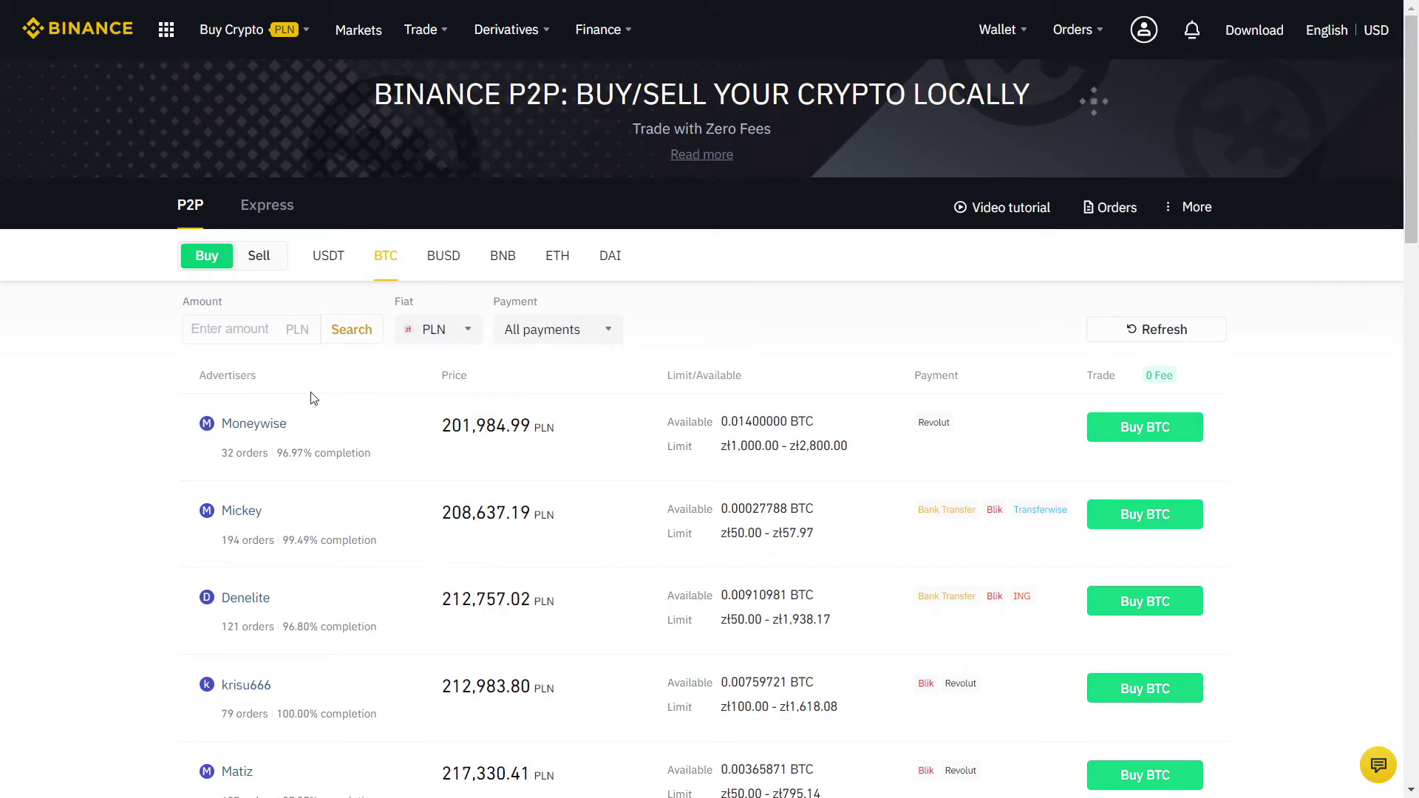
pyautogui.scroll(-3, 64, 437)
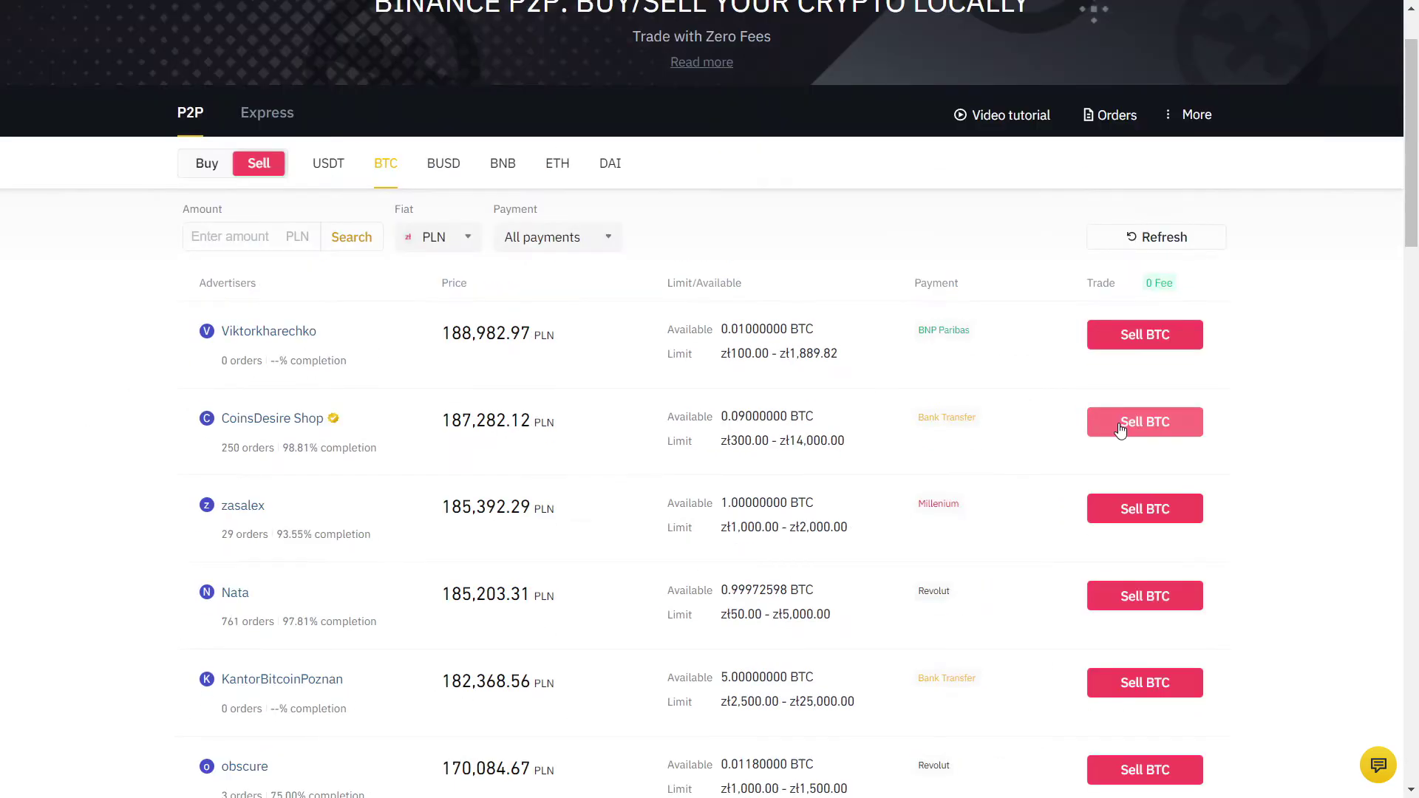
# Try selling BTC to an advertiser, then start enabling SMS authentication.
pyautogui.click(1120, 432)
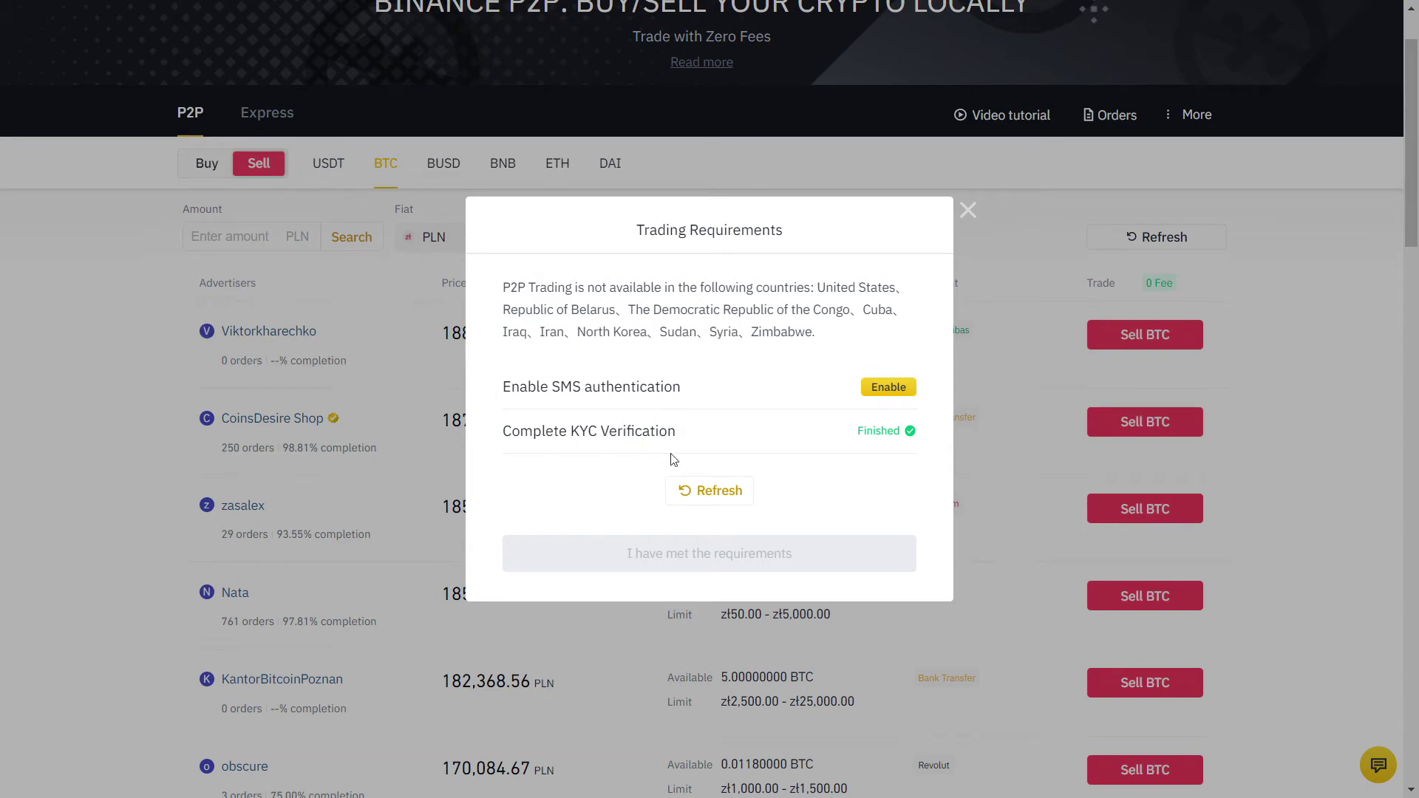
pyautogui.click(892, 388)
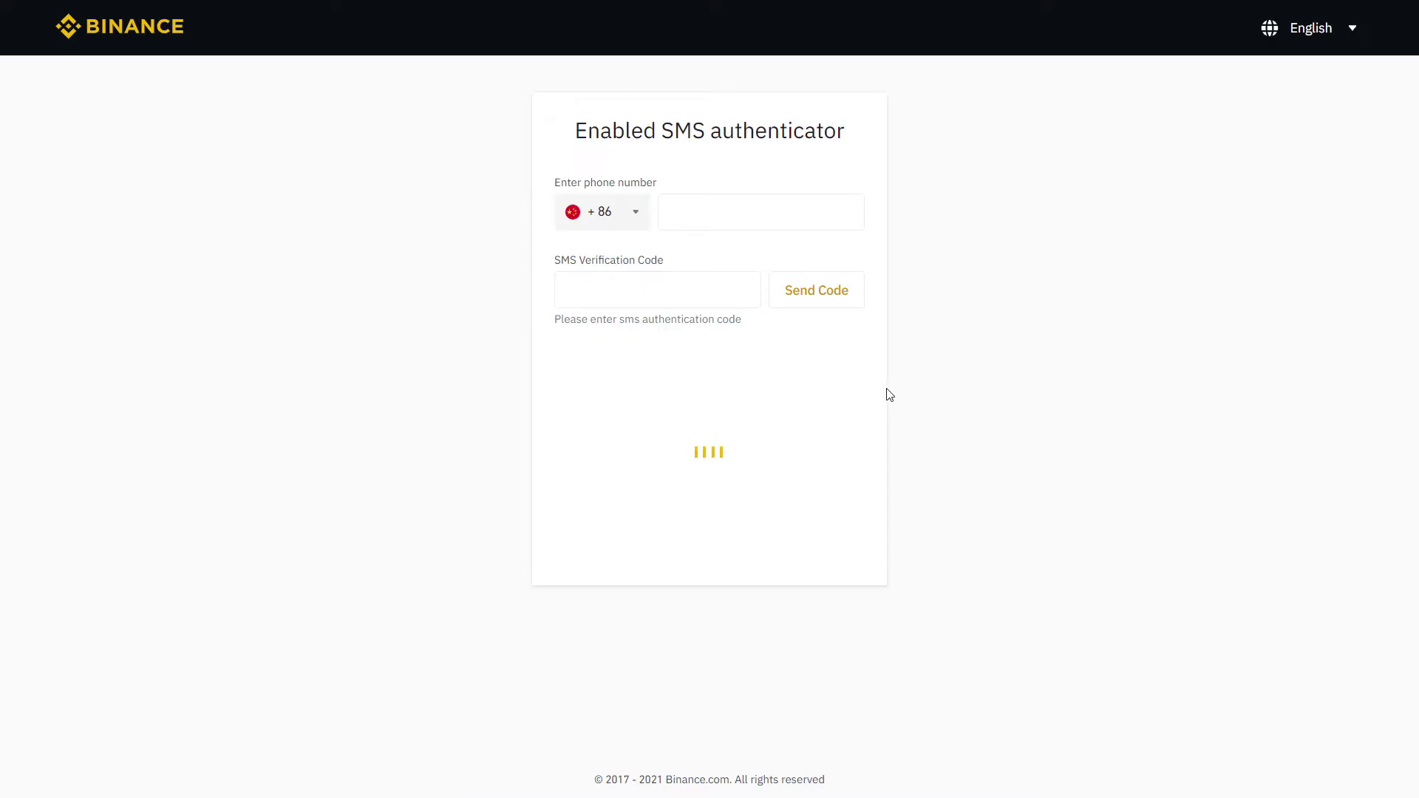
# Enable SMS authentication for a +380 number using the SMS, e-mail and Google codes.
pyautogui.click(621, 212)
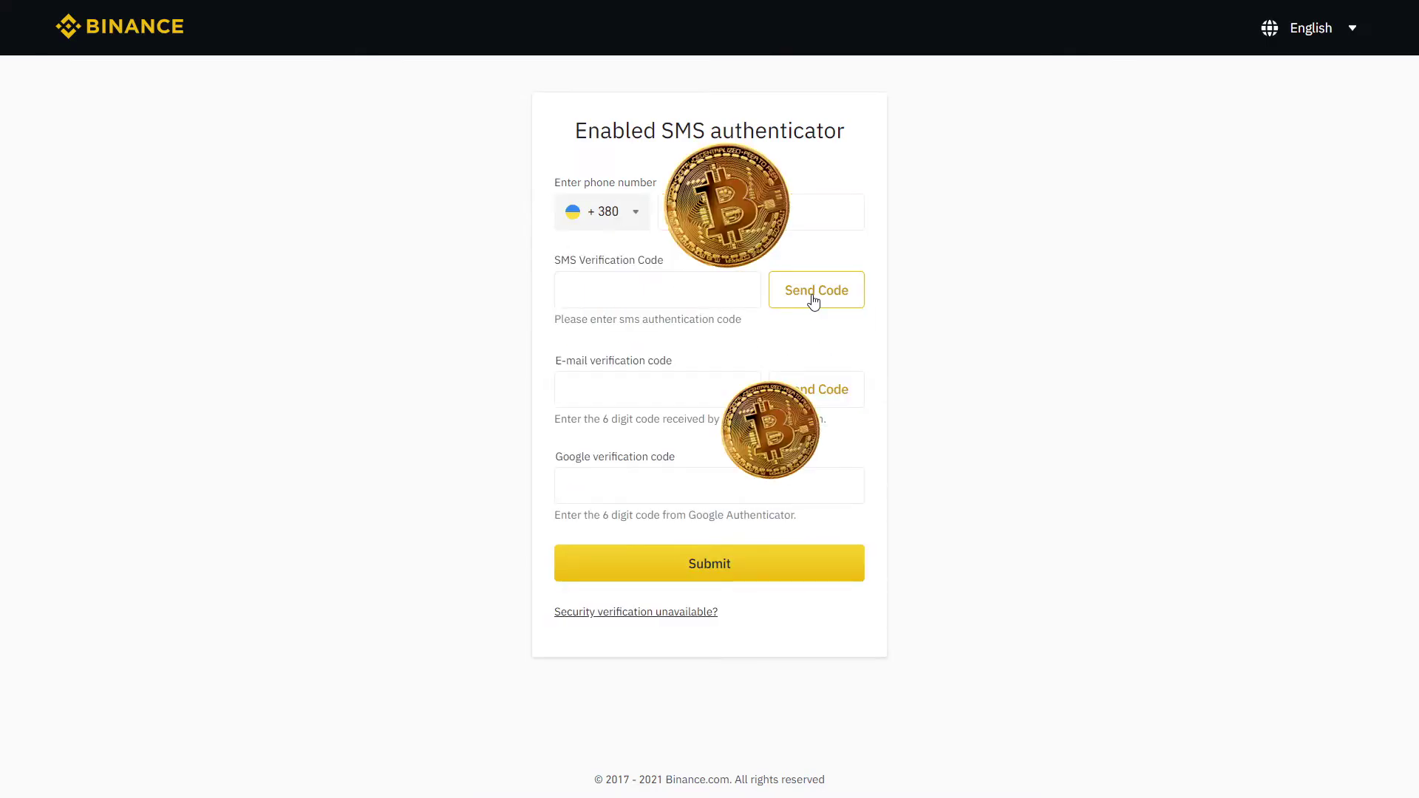
pyautogui.click(810, 290)
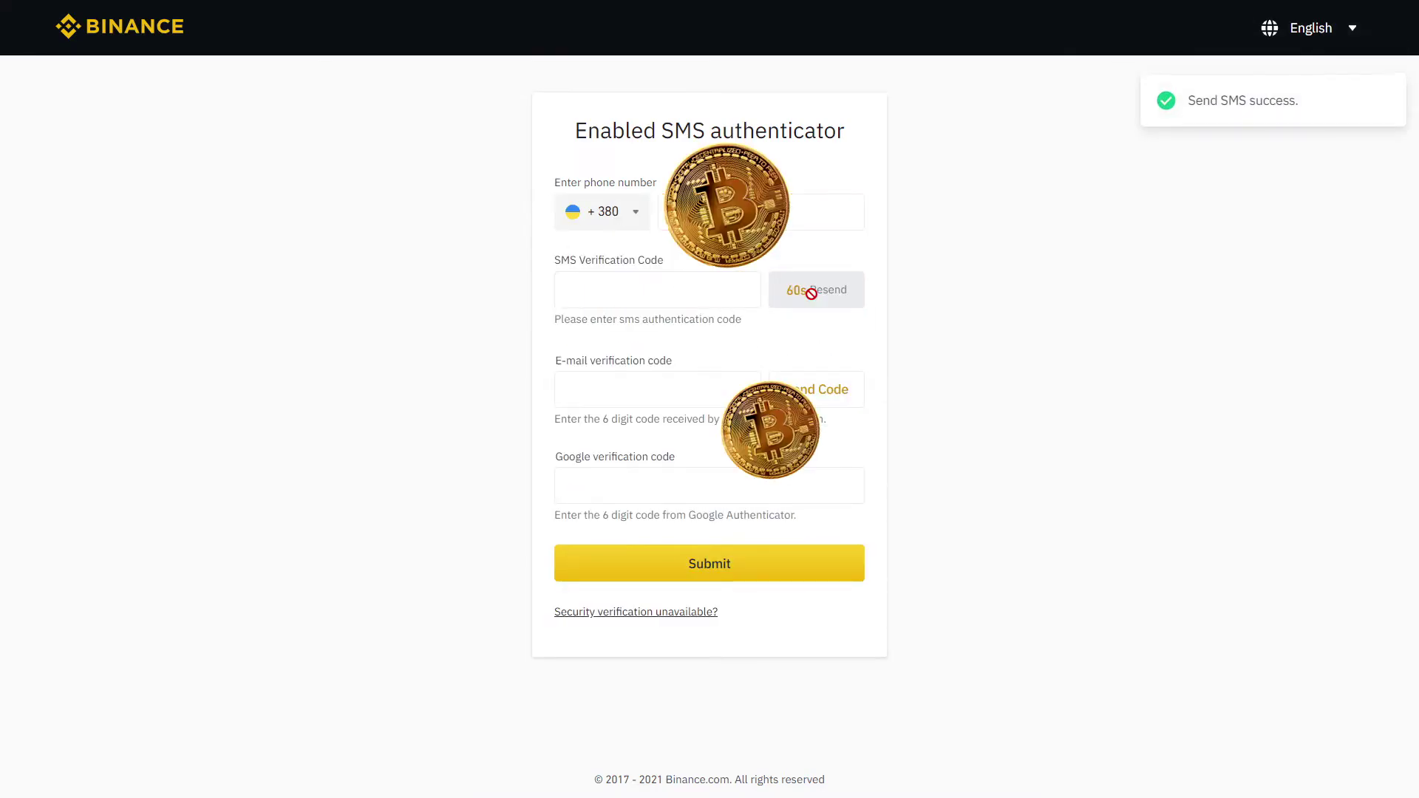
pyautogui.click(833, 389)
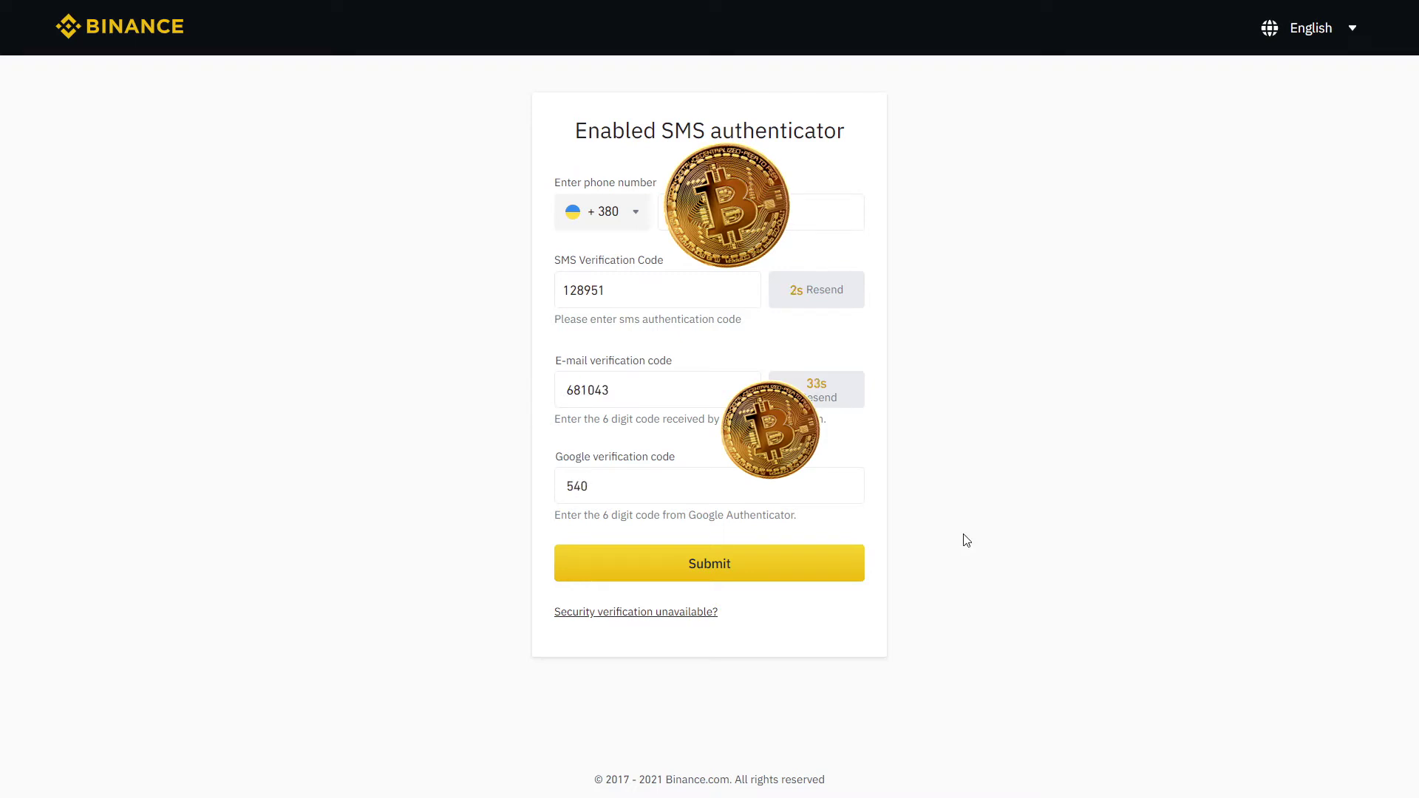
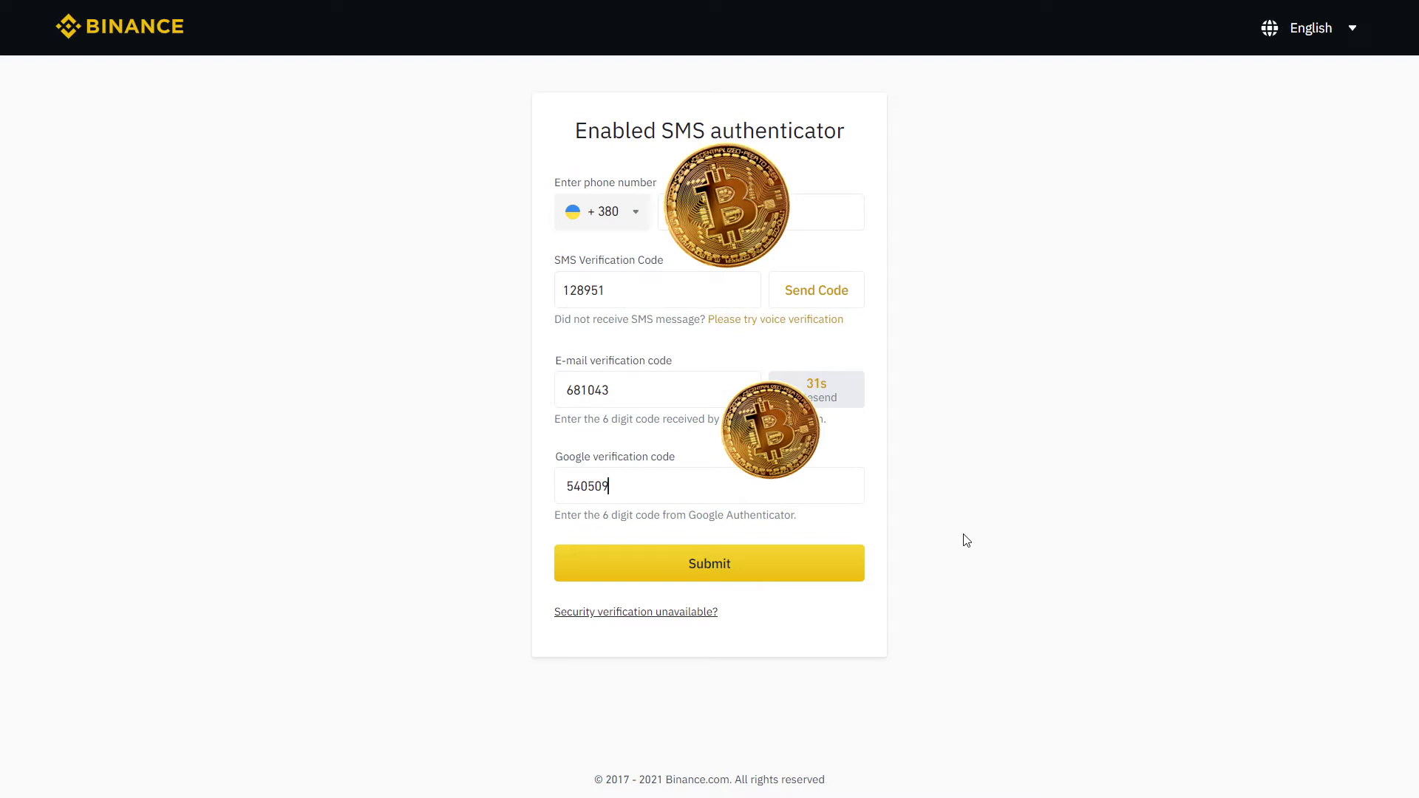
pyautogui.click(820, 568)
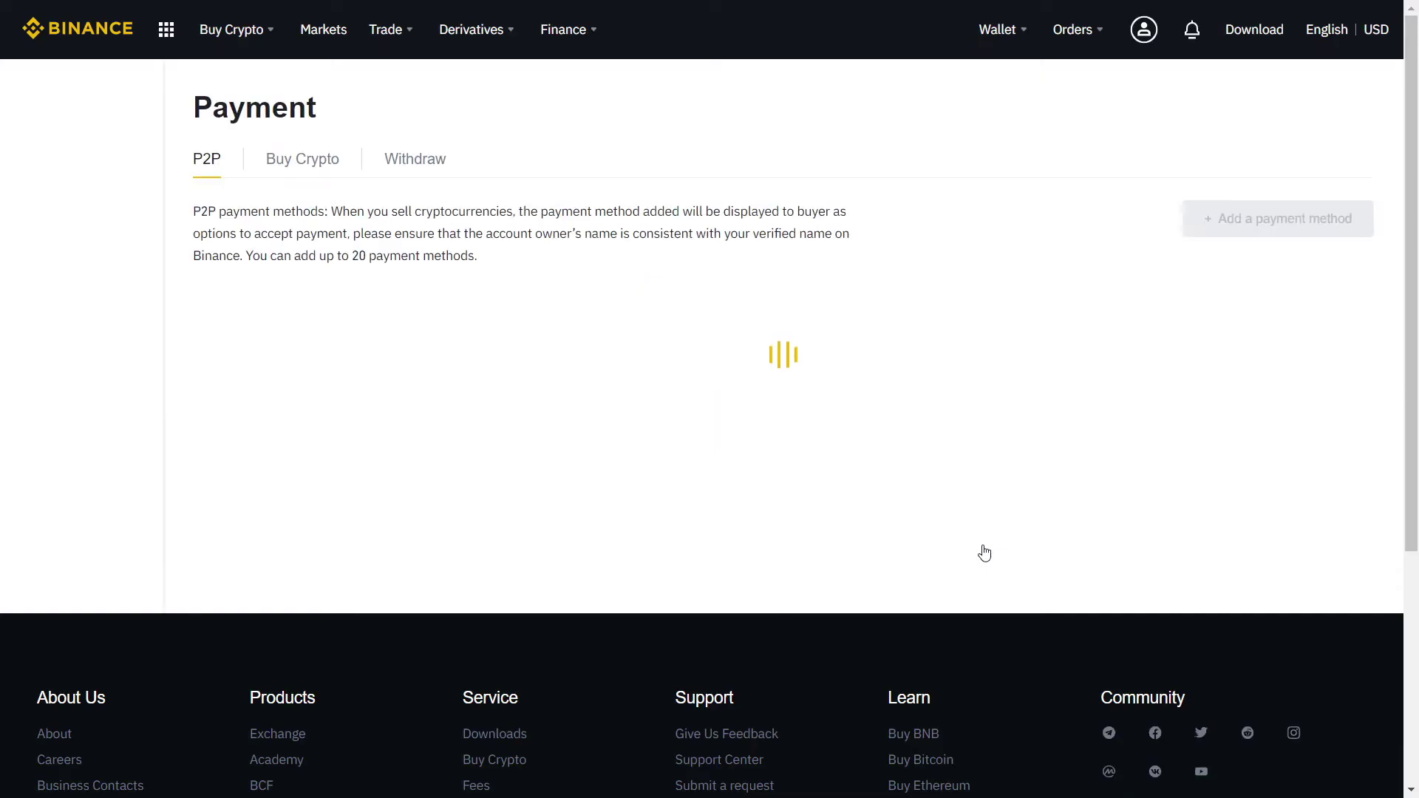
# Pick Millenium from all payment methods and begin entering the full name.
pyautogui.click(1265, 227)
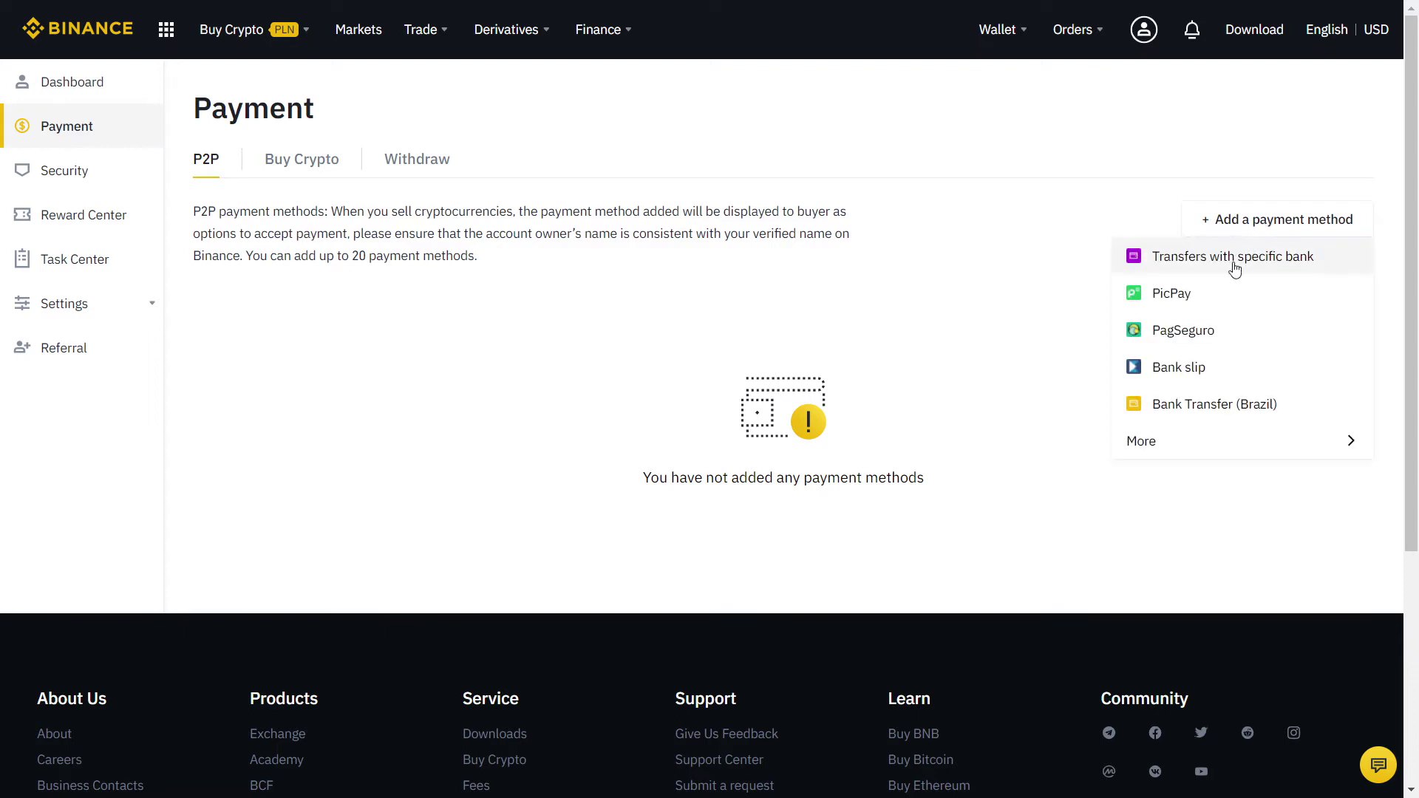
pyautogui.click(1217, 444)
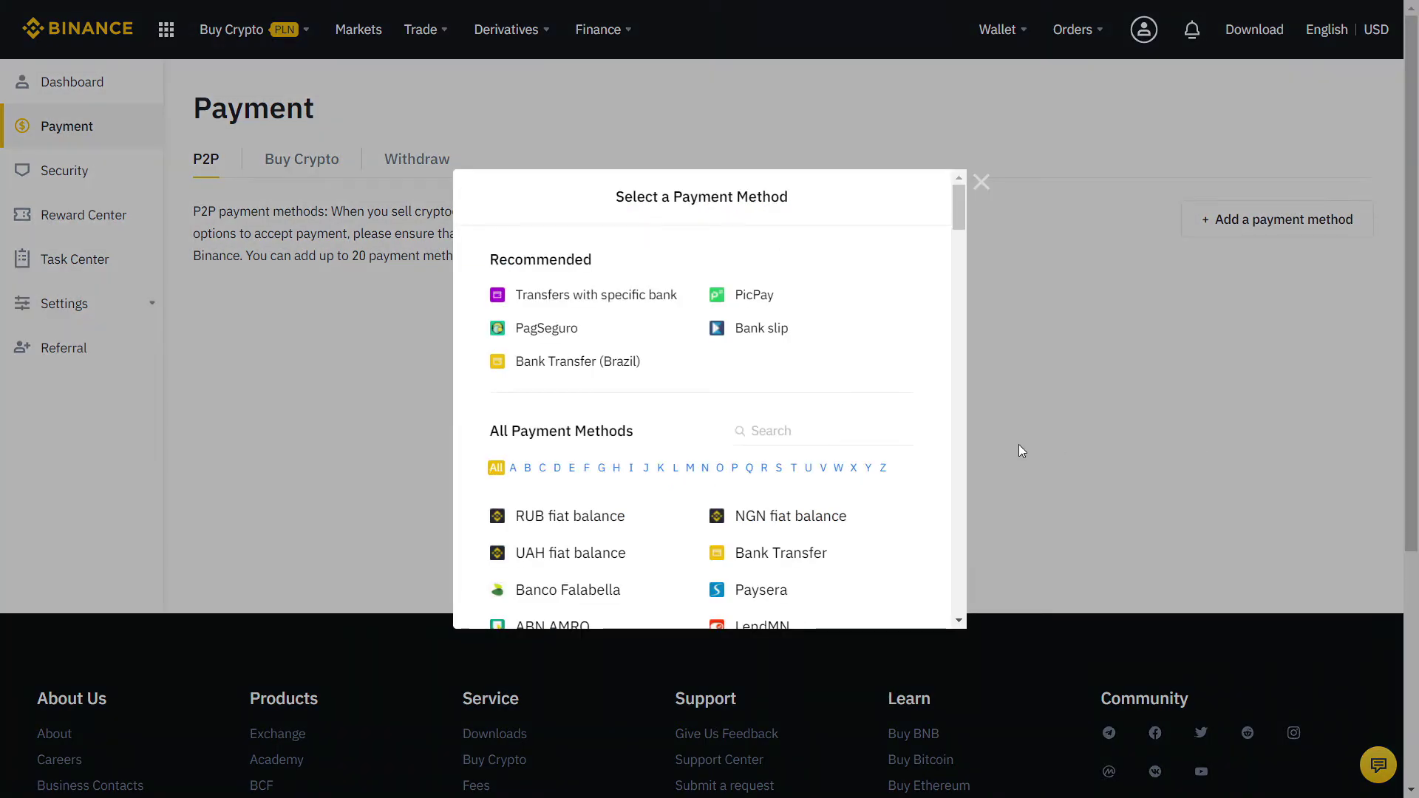
pyautogui.click(780, 431)
pyautogui.write('mill')
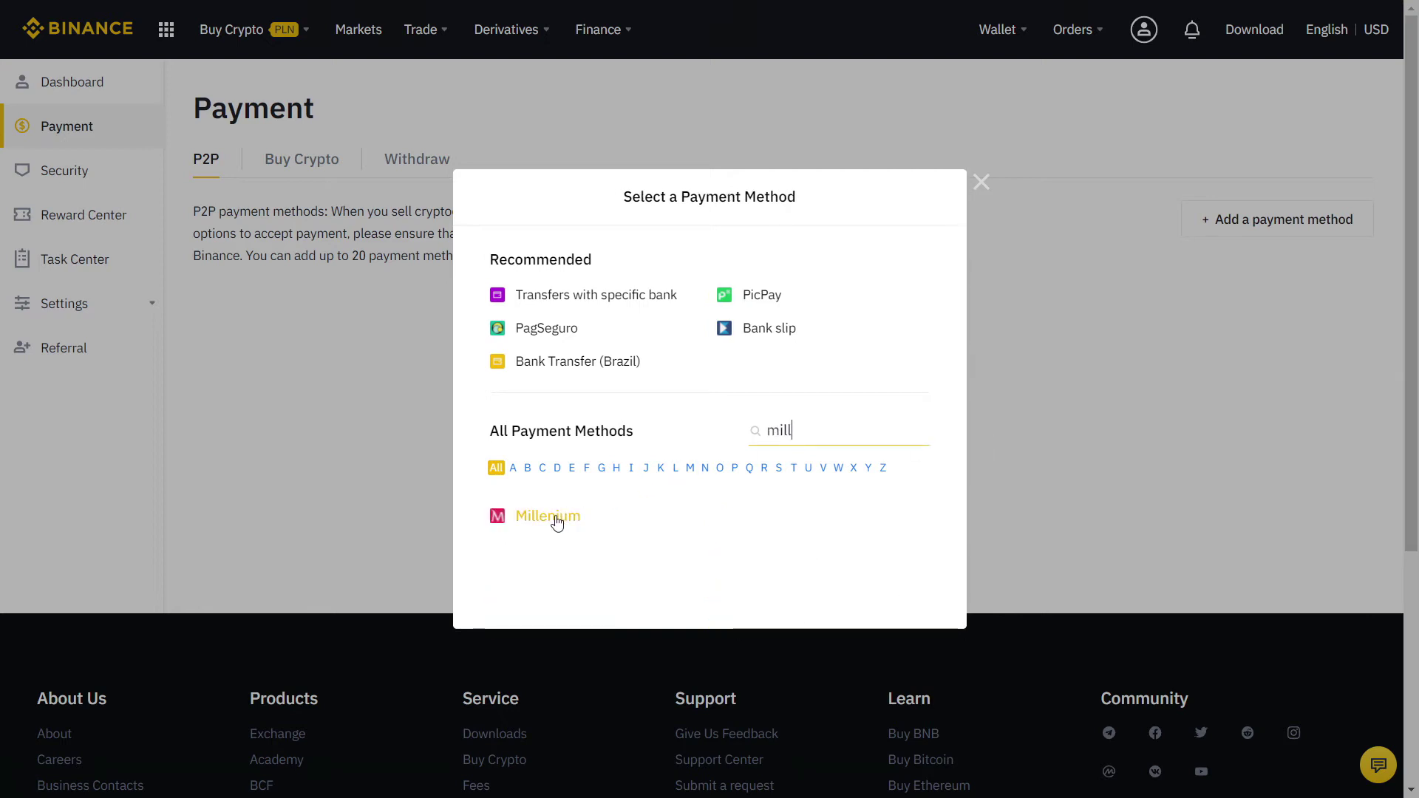
pyautogui.click(555, 518)
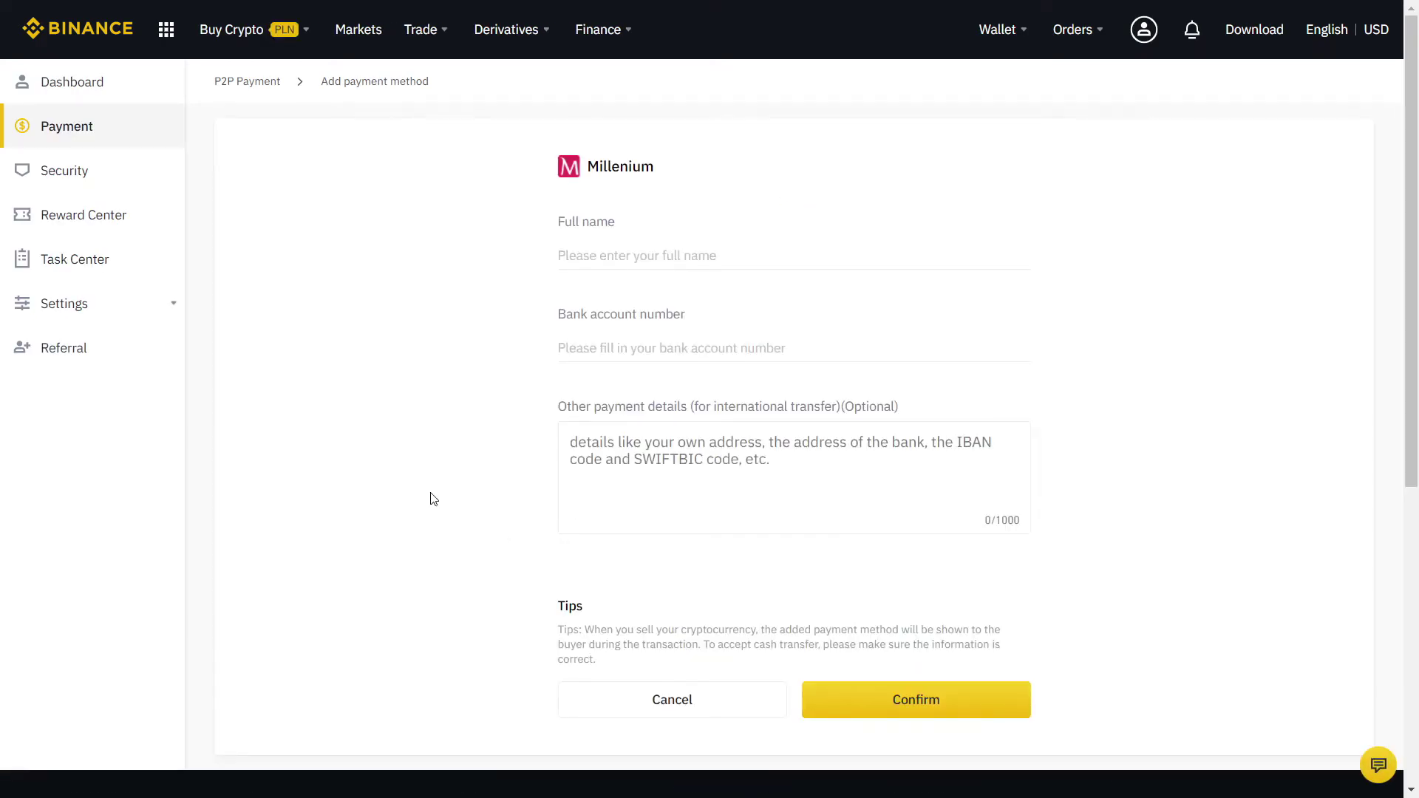
pyautogui.click(673, 247)
# Confirm the Millenium payment method and verify it with the Google authenticator code.
pyautogui.click(973, 700)
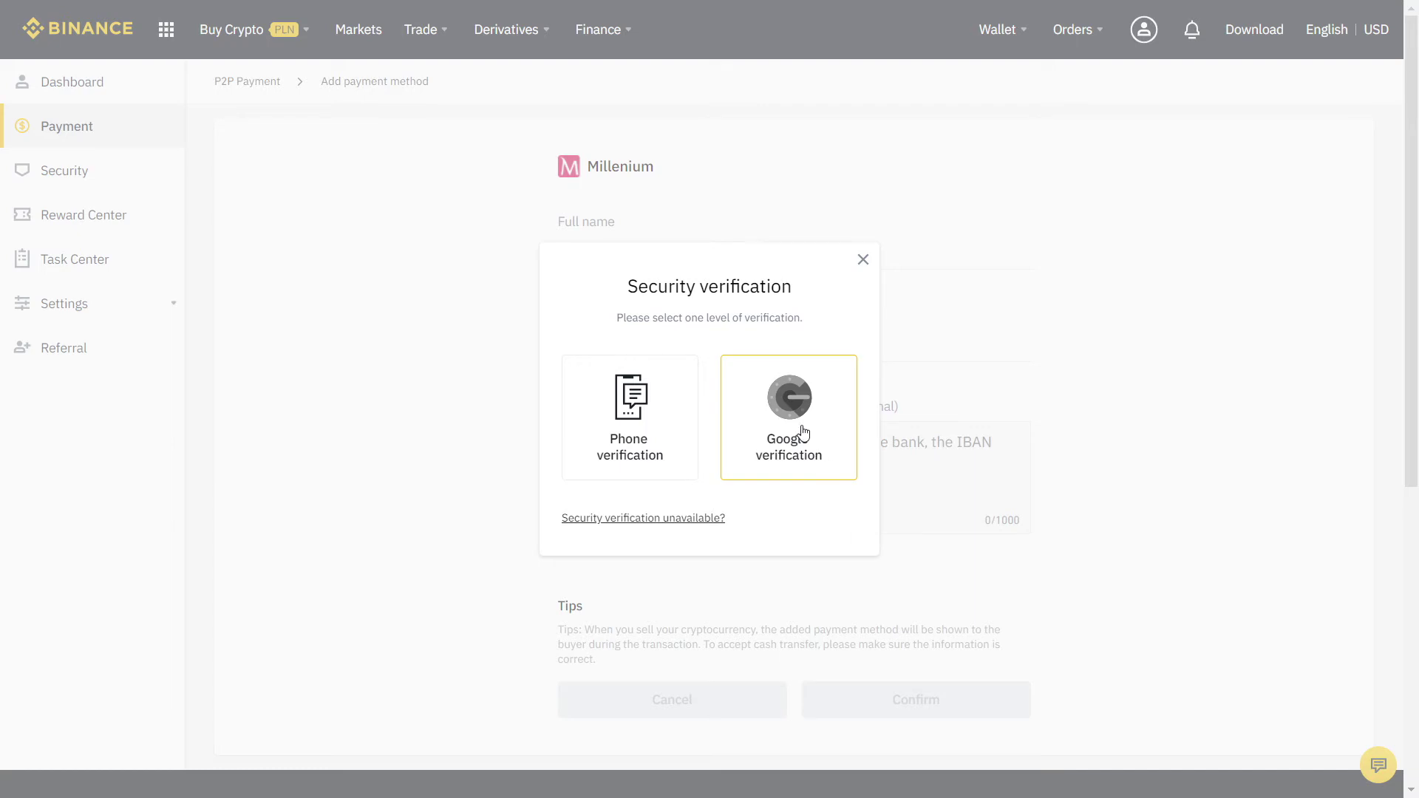
pyautogui.click(803, 432)
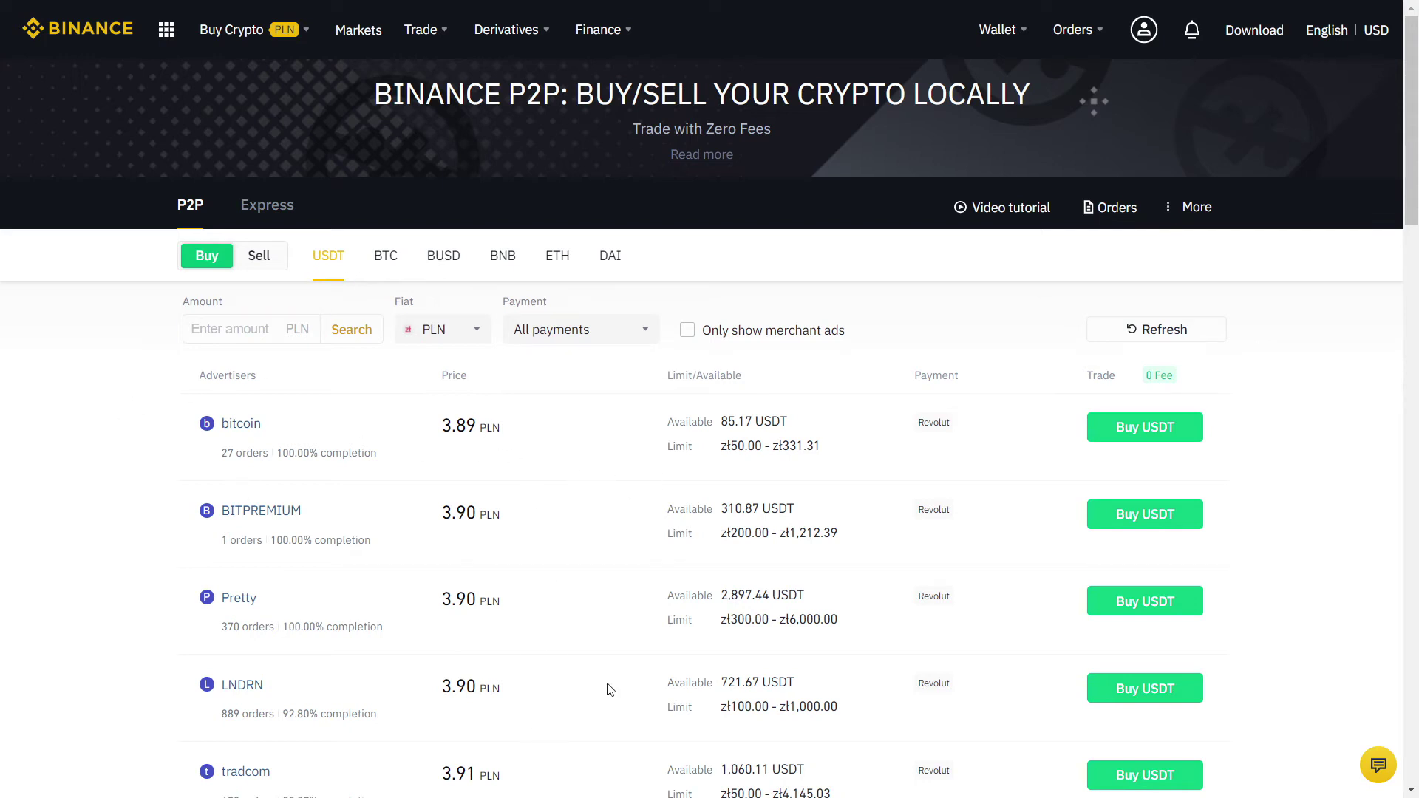
pyautogui.scroll(-3, 60, 448)
pyautogui.scroll(-3, 57, 433)
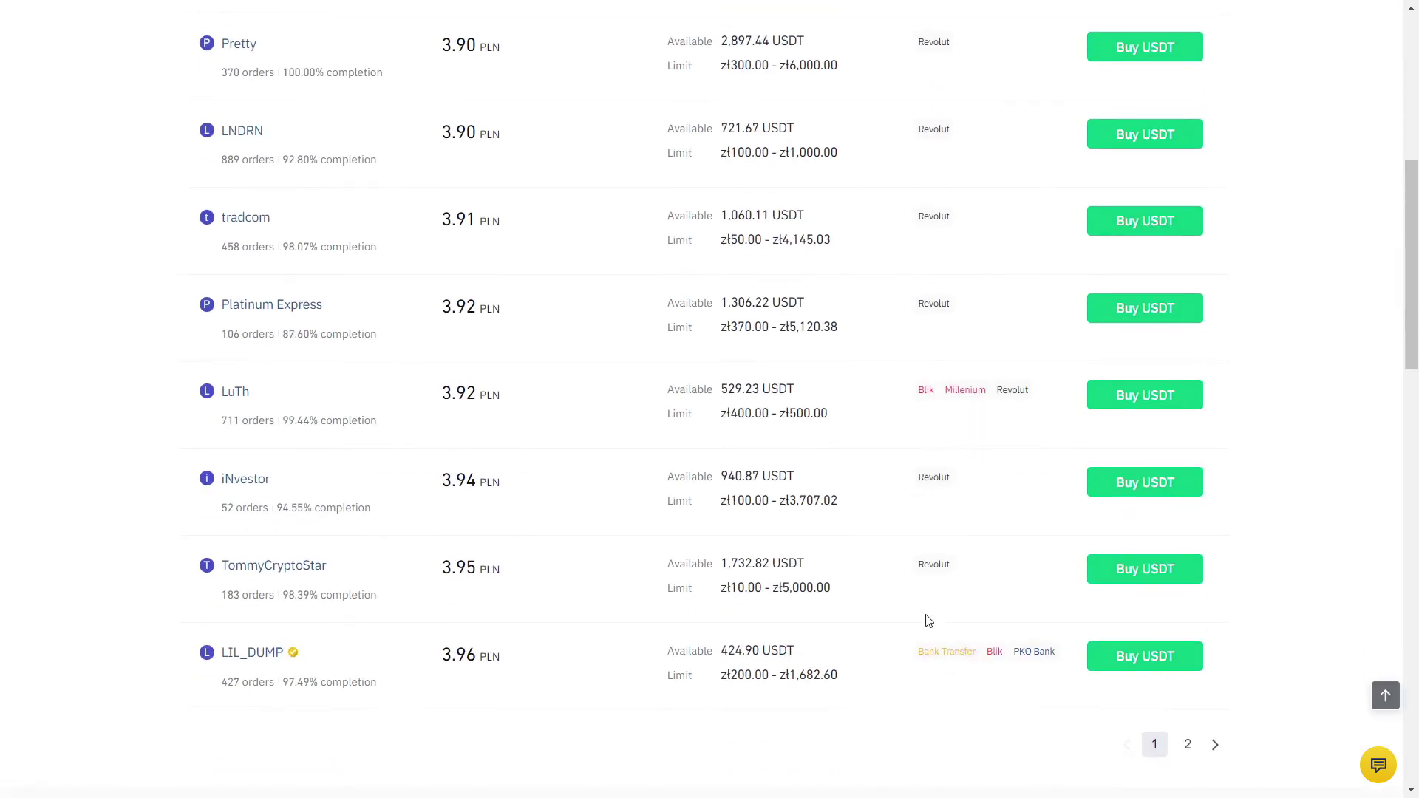
pyautogui.scroll(6, 90, 397)
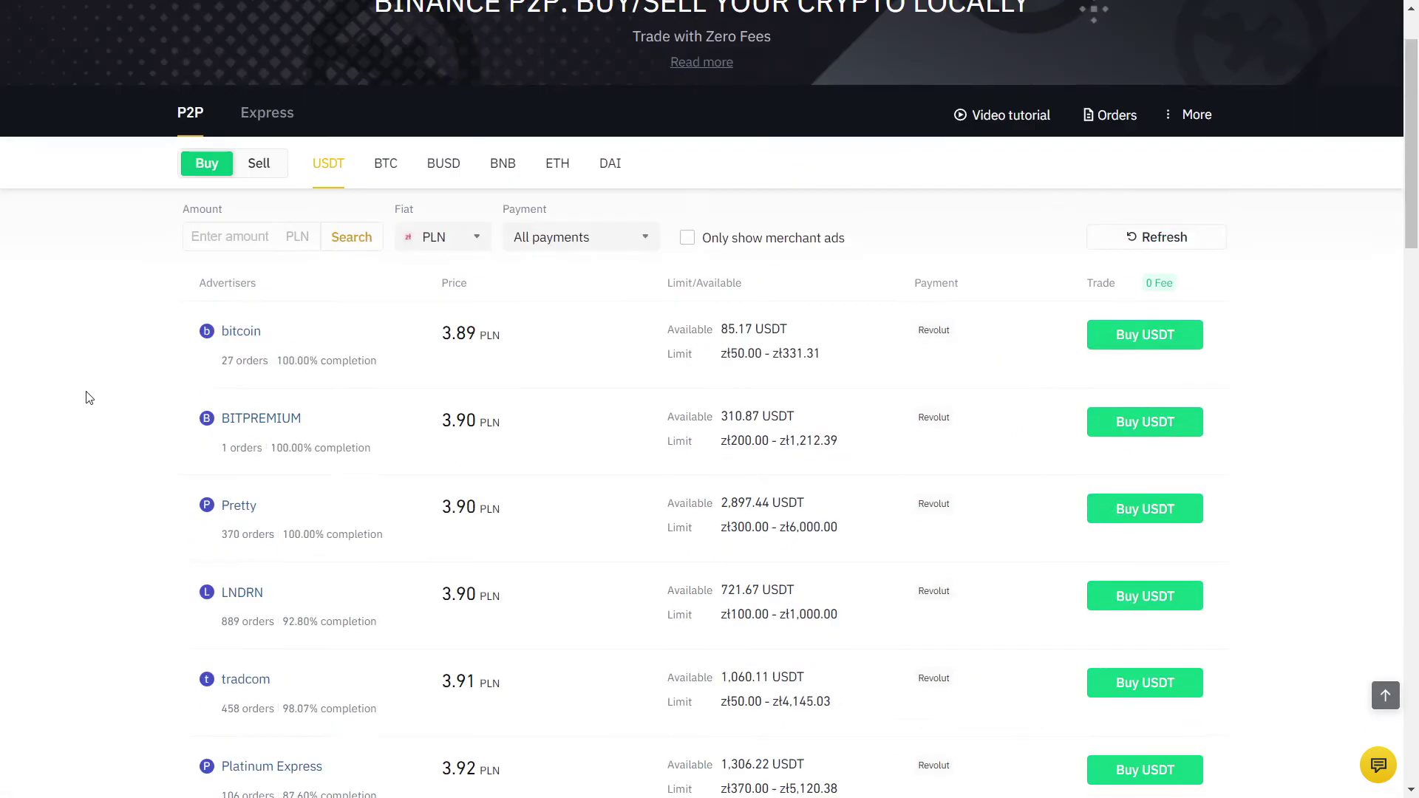
pyautogui.click(260, 259)
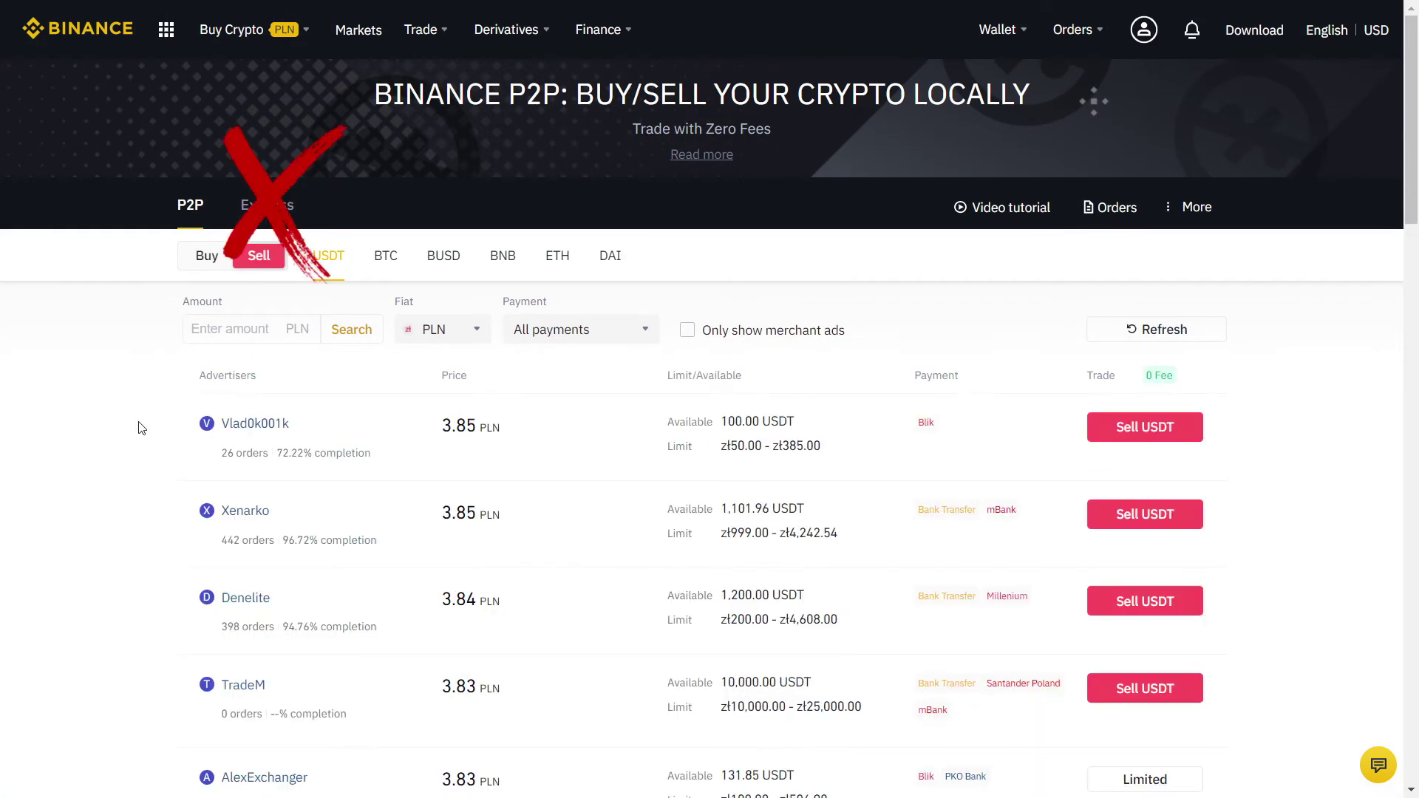
pyautogui.scroll(-1, 114, 424)
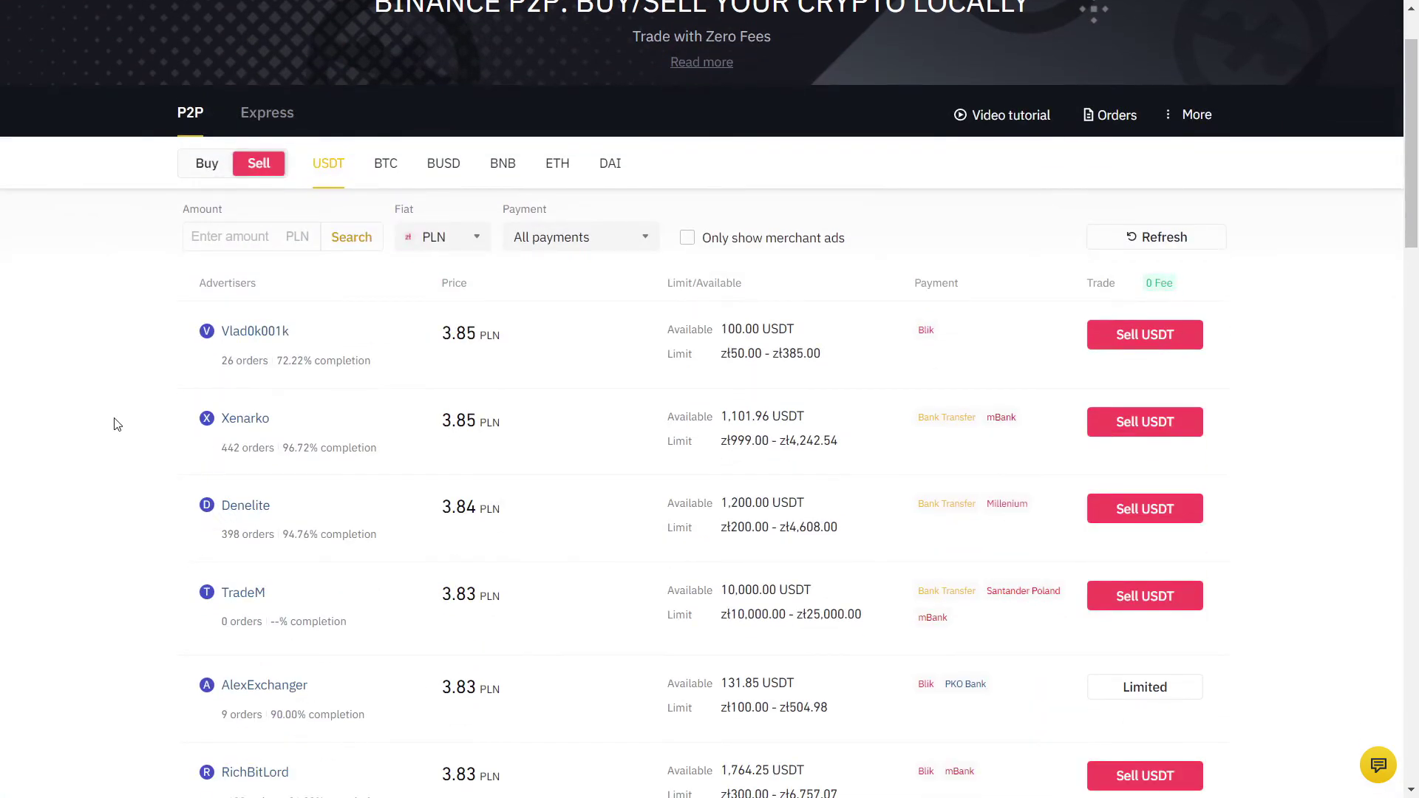
pyautogui.scroll(-1, 115, 424)
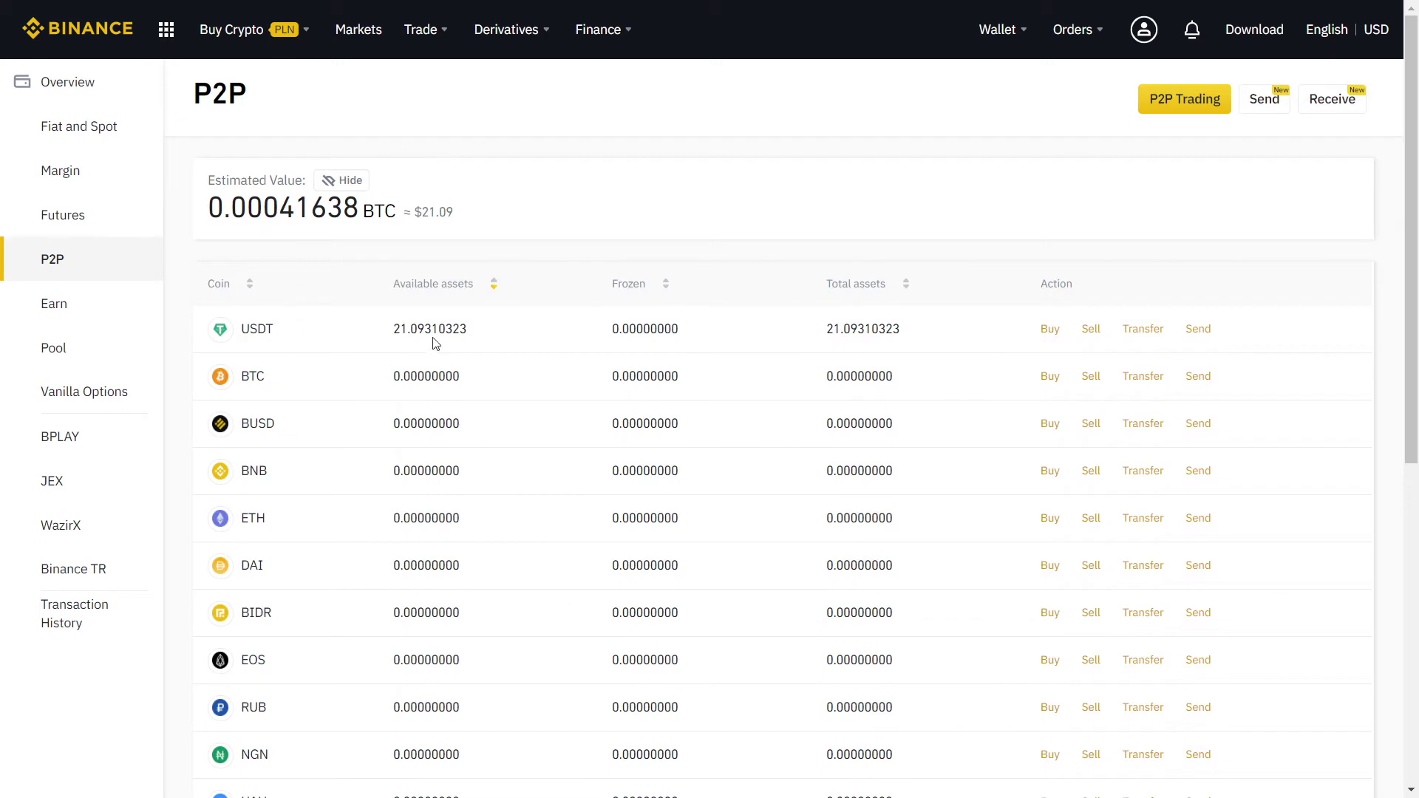
# Transfer the full 21.09310323 USDT balance to the Spot Wallet and return to trading.
pyautogui.click(1146, 333)
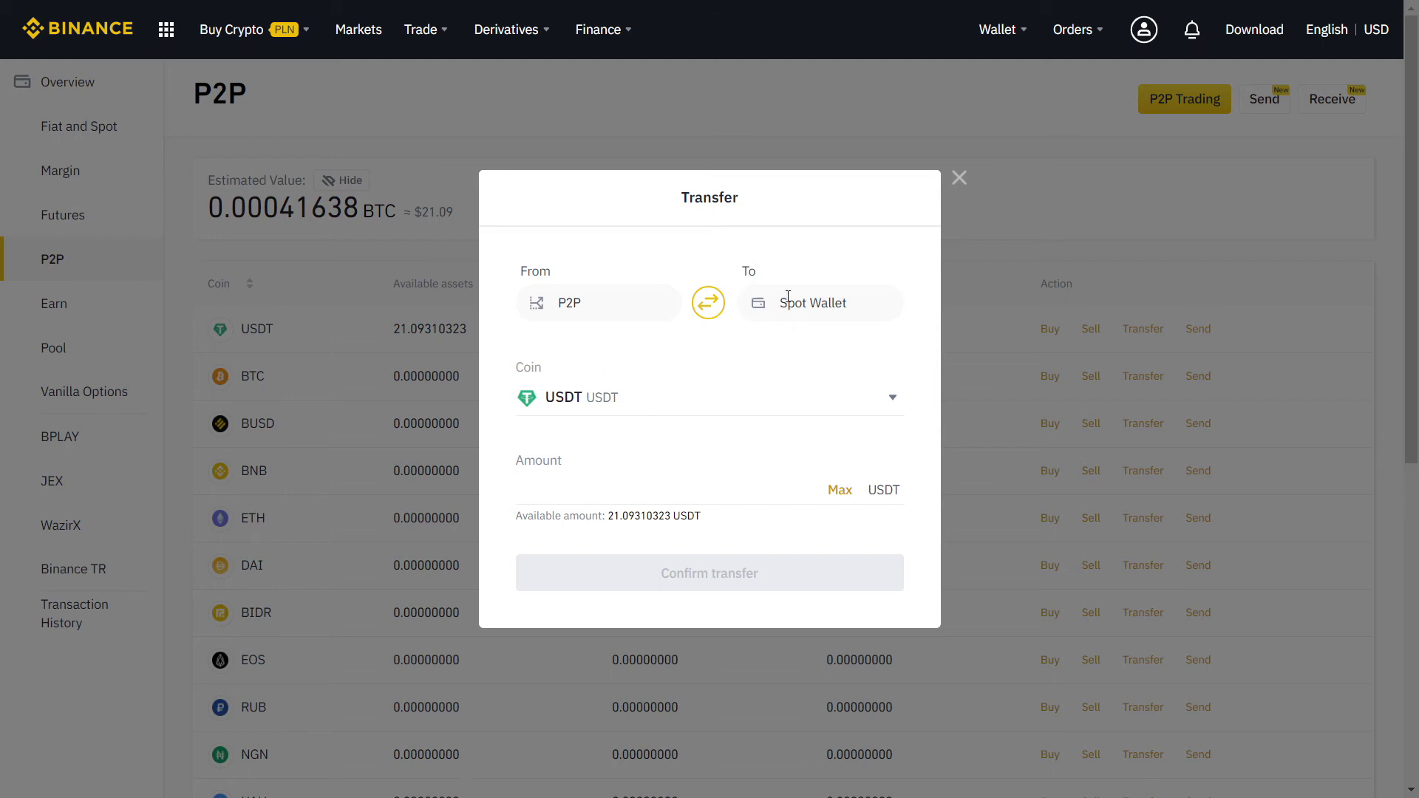
pyautogui.click(839, 490)
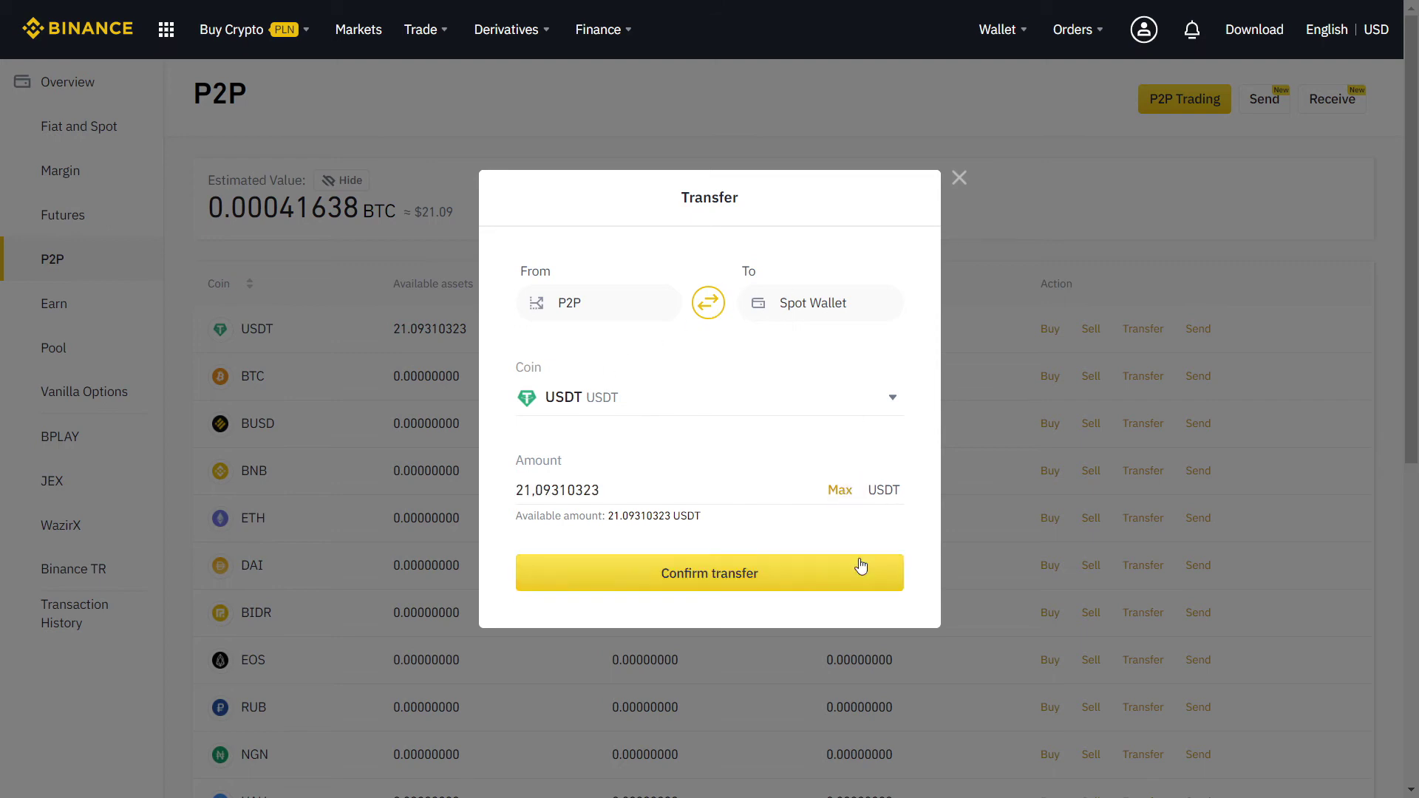
pyautogui.click(811, 586)
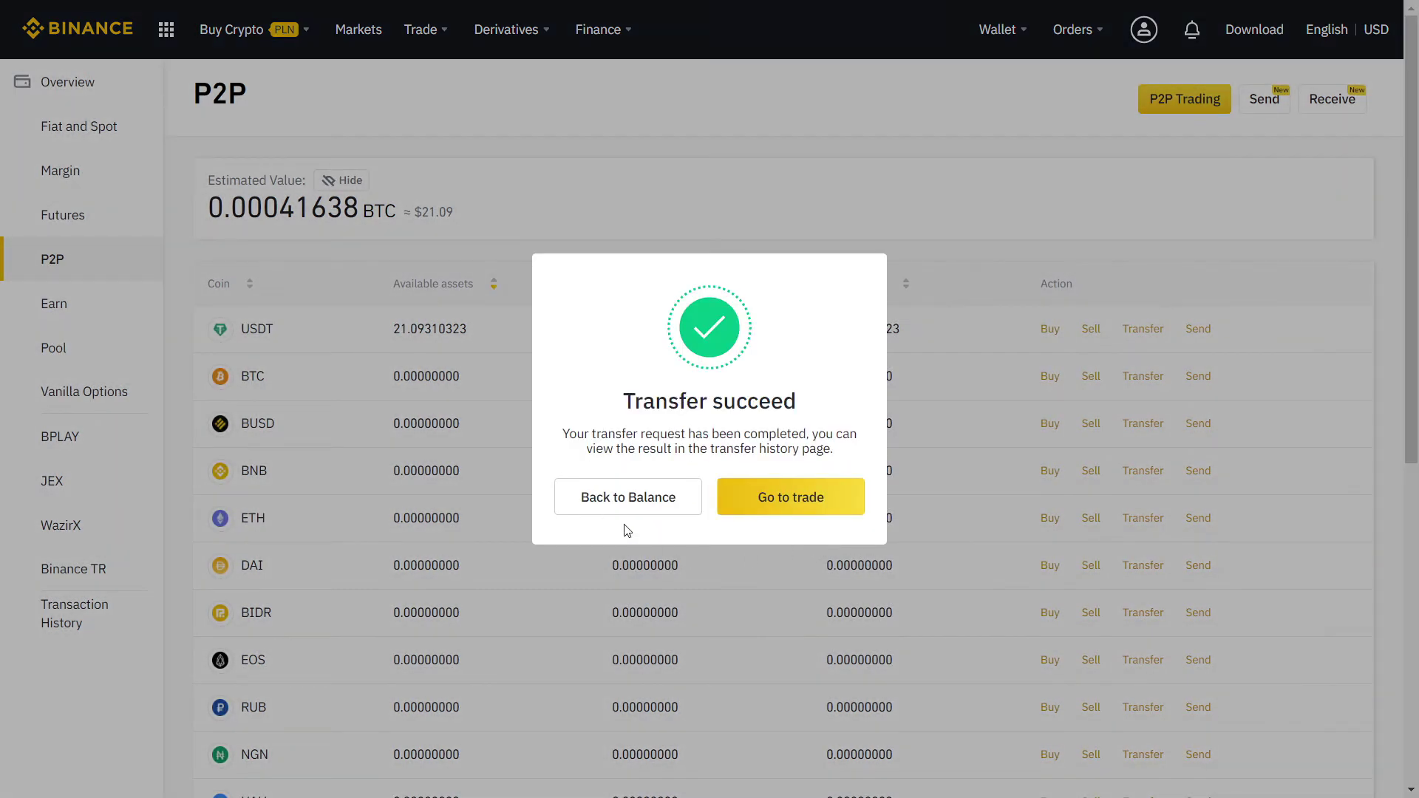
pyautogui.click(607, 509)
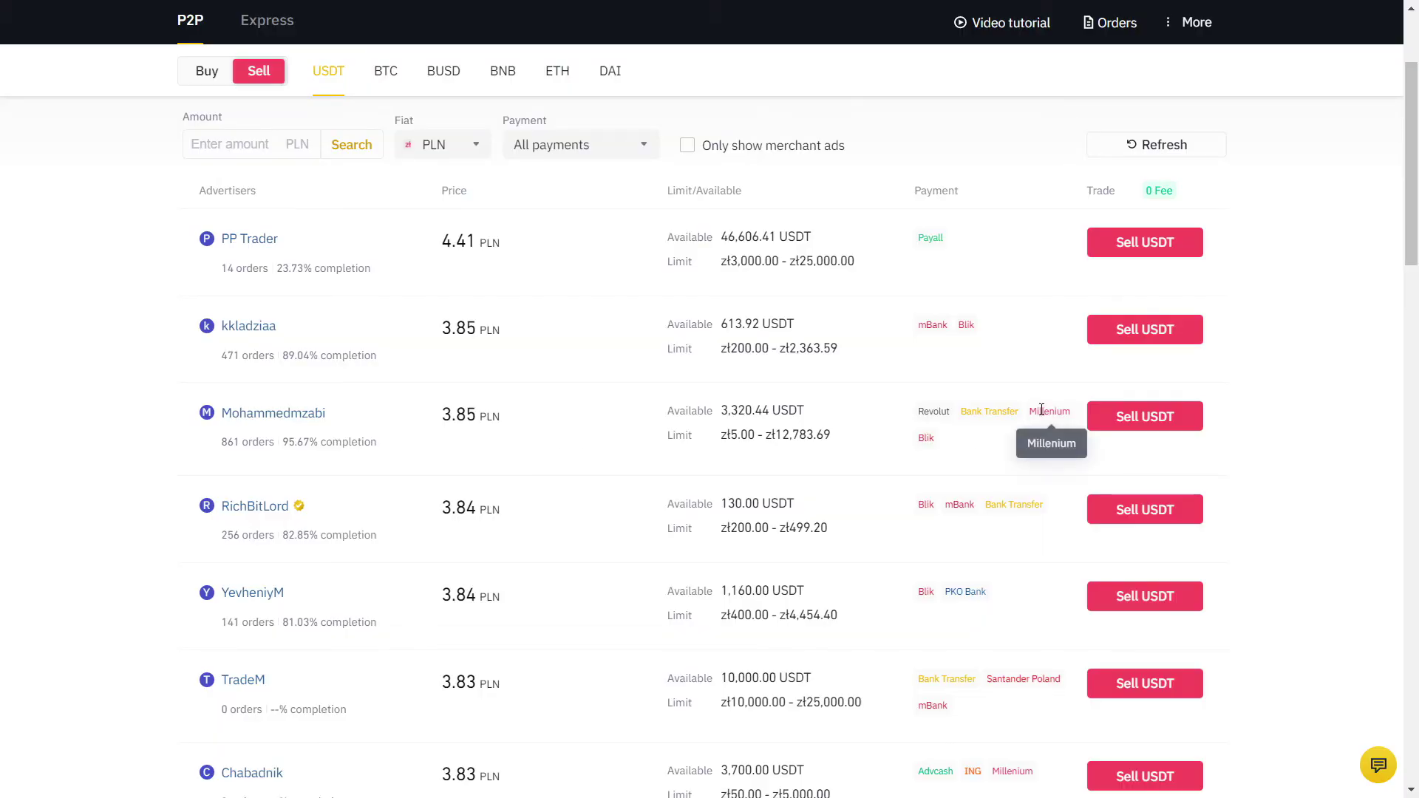
# Sell 612.20 USDT on the 3.85 PLN offer for zł 2,357.00.
pyautogui.click(1142, 420)
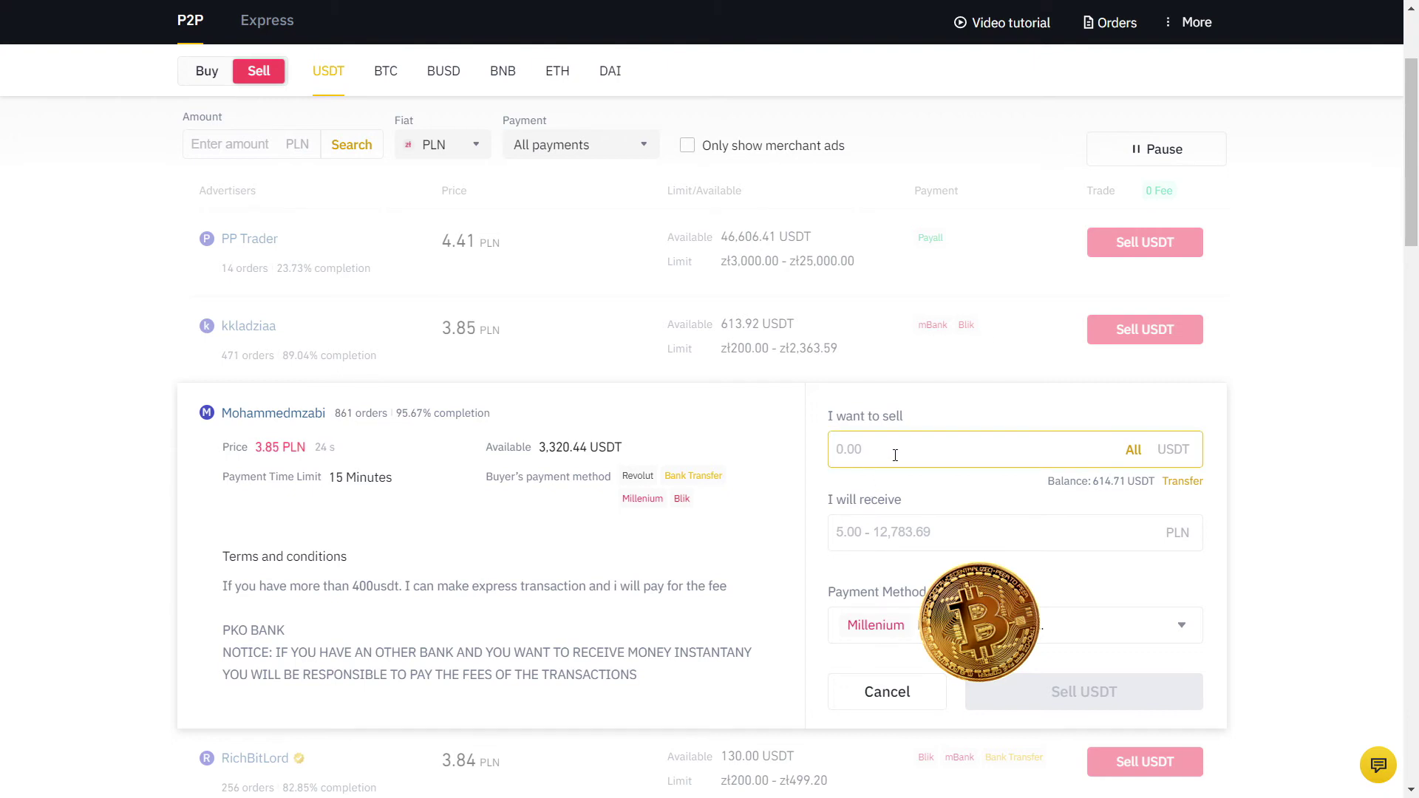
pyautogui.write('612.21')
pyautogui.click(921, 528)
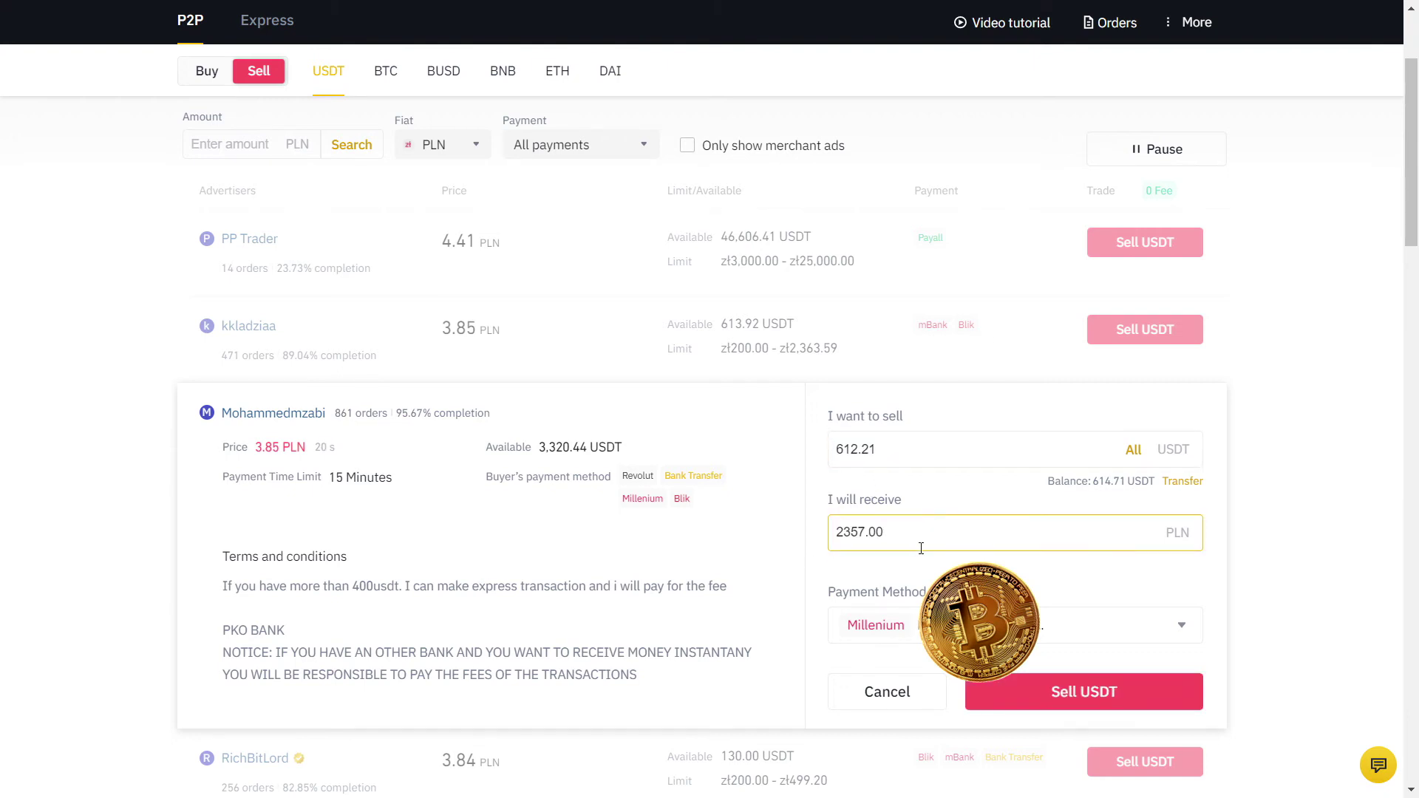
pyautogui.click(1145, 696)
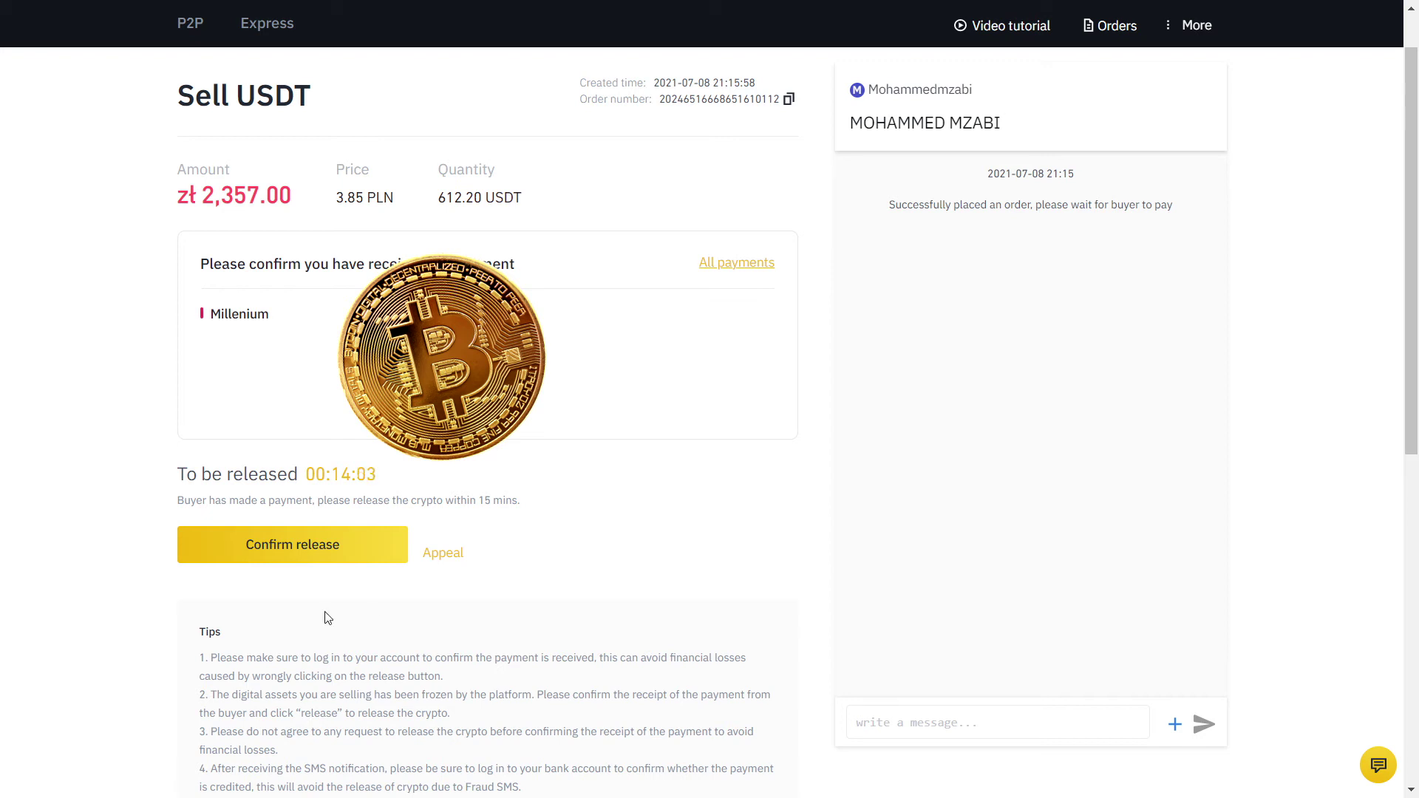
# Confirm the payment was received and release 612.20 USDT with Google Authenticator verification.
pyautogui.click(227, 551)
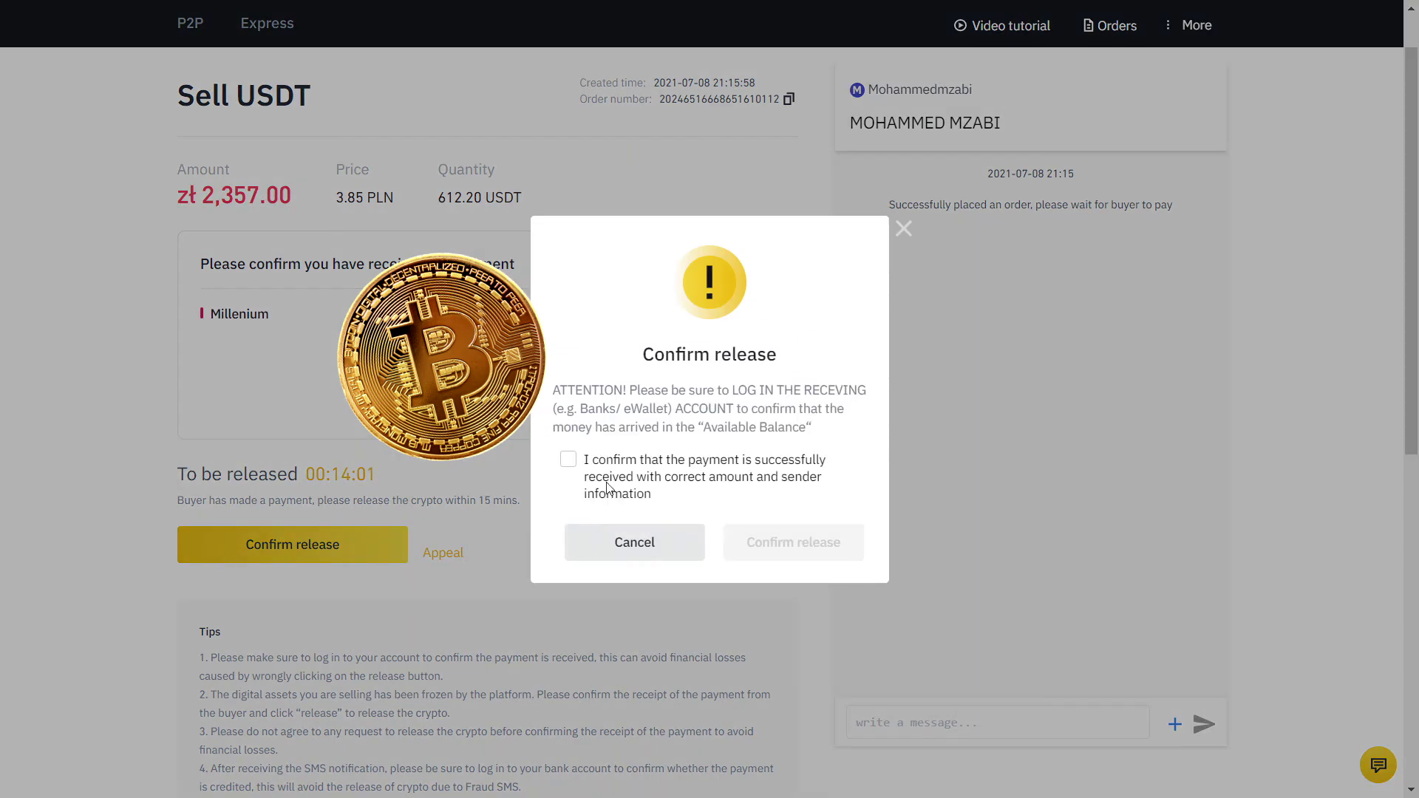
pyautogui.click(569, 462)
pyautogui.click(806, 544)
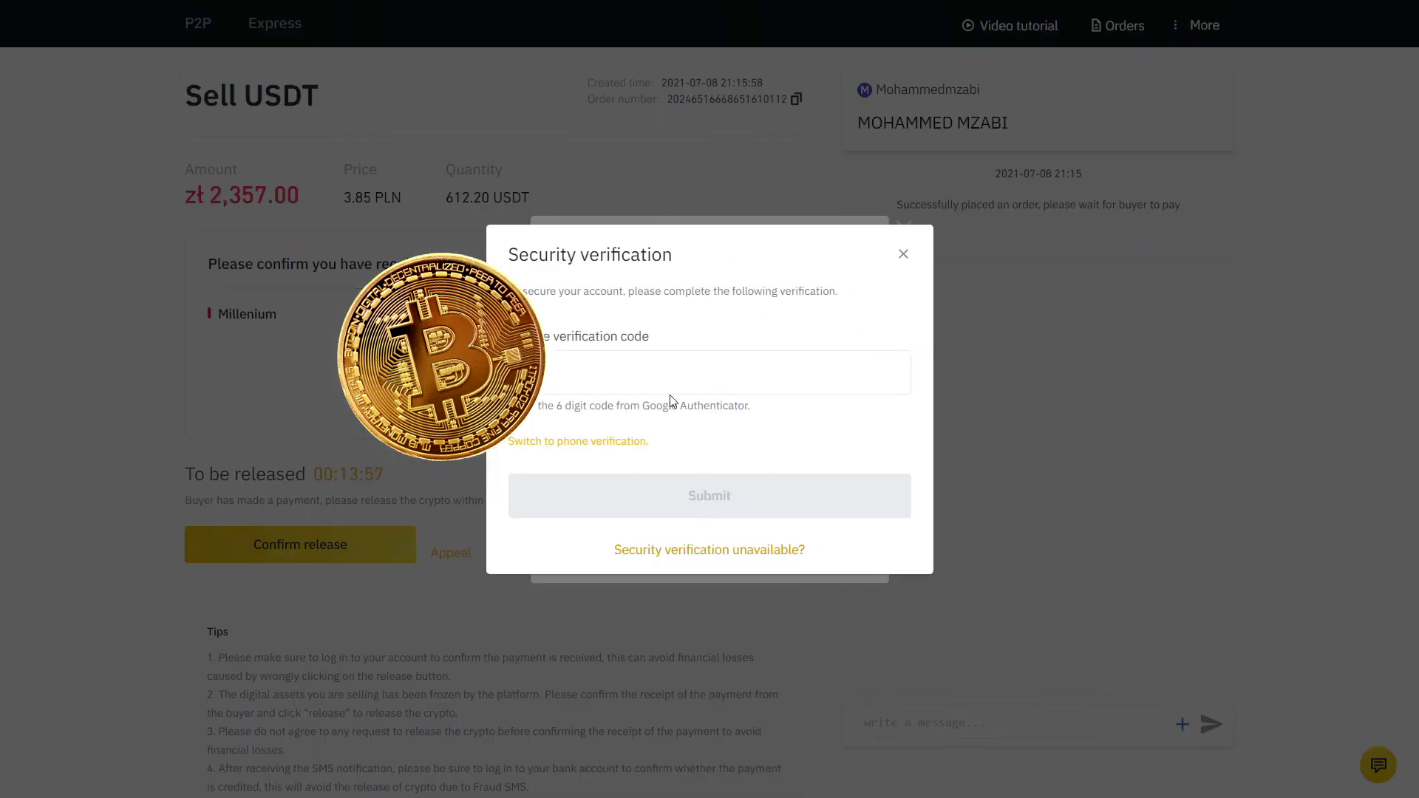
pyautogui.click(651, 373)
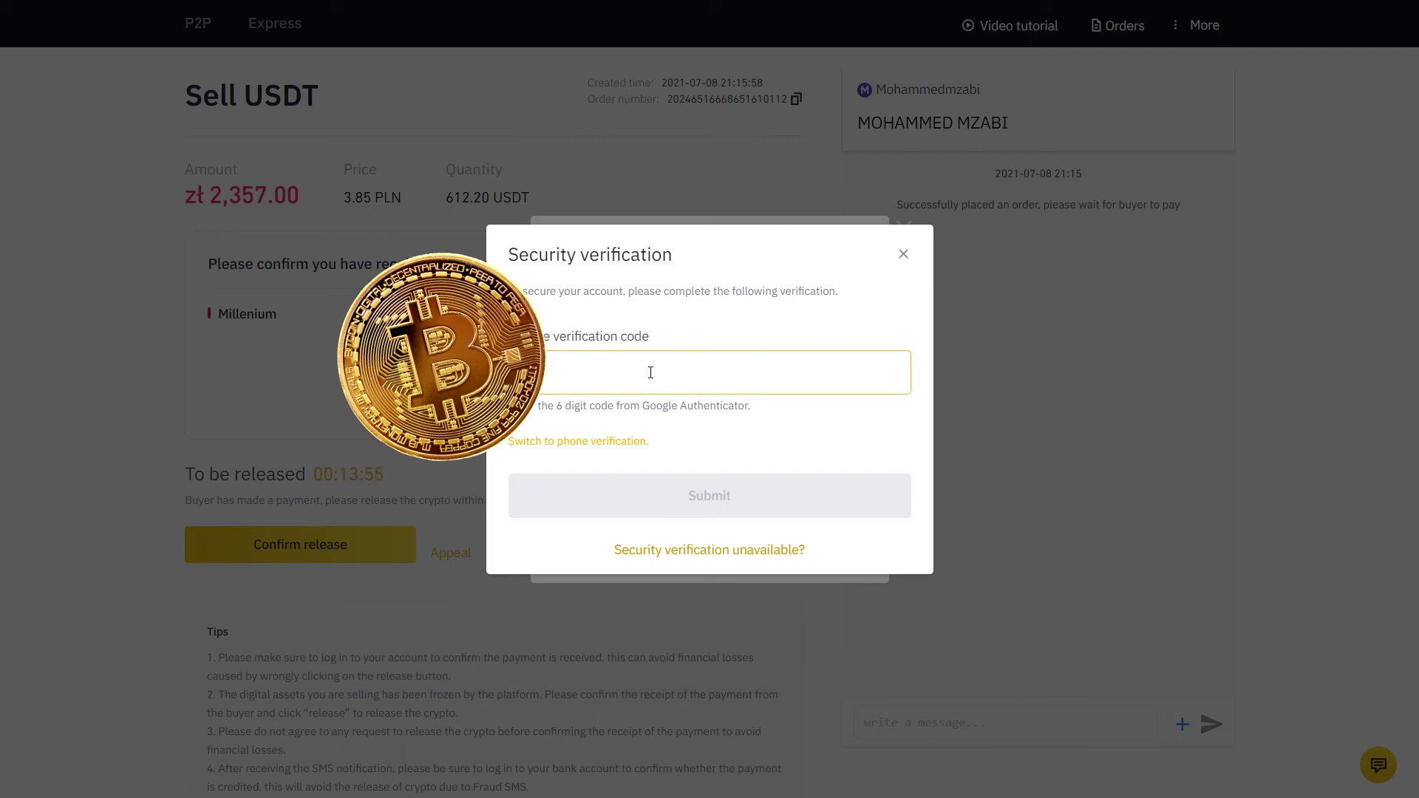
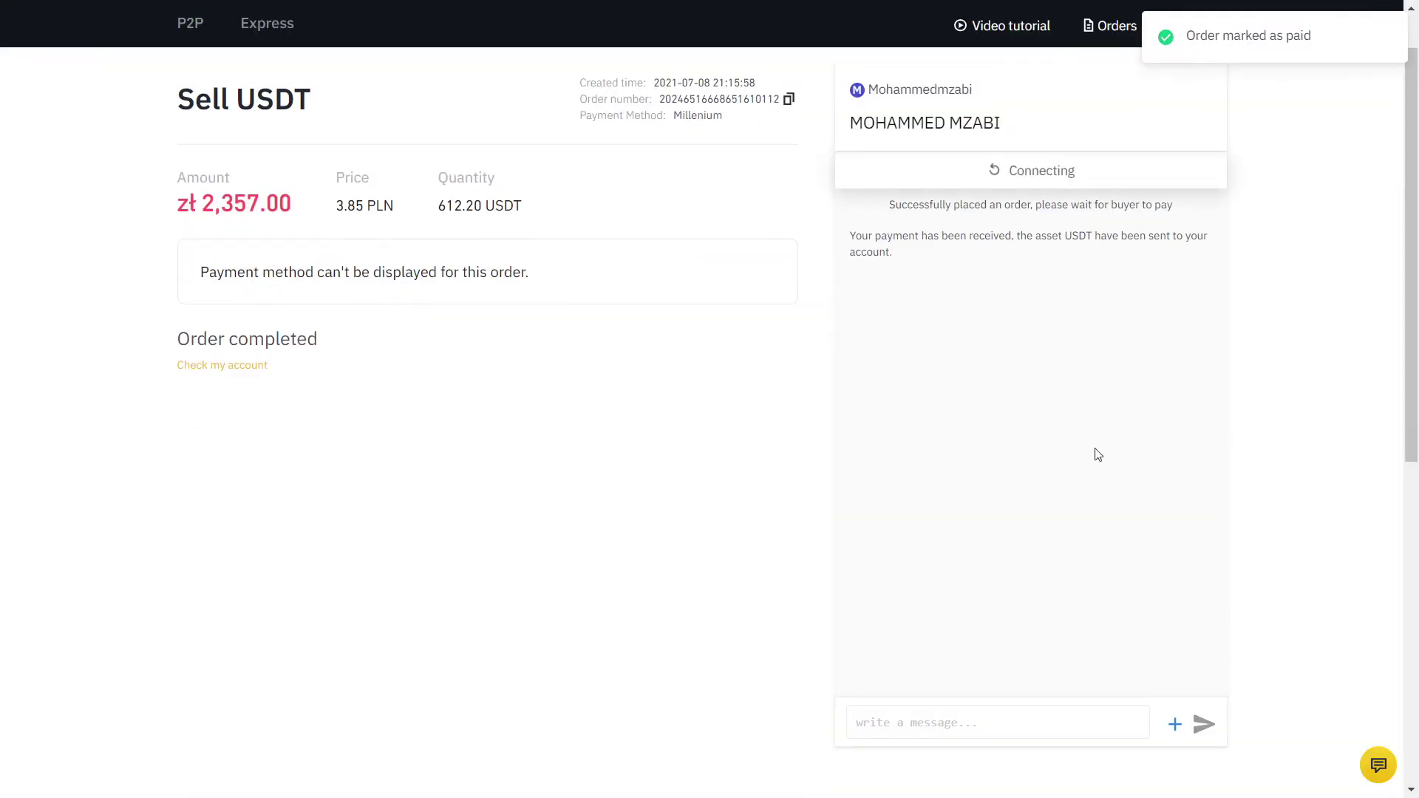
# Check the completed zł 2,357.00 sale under All Orders, then view the P2P wallet balances.
pyautogui.click(1105, 95)
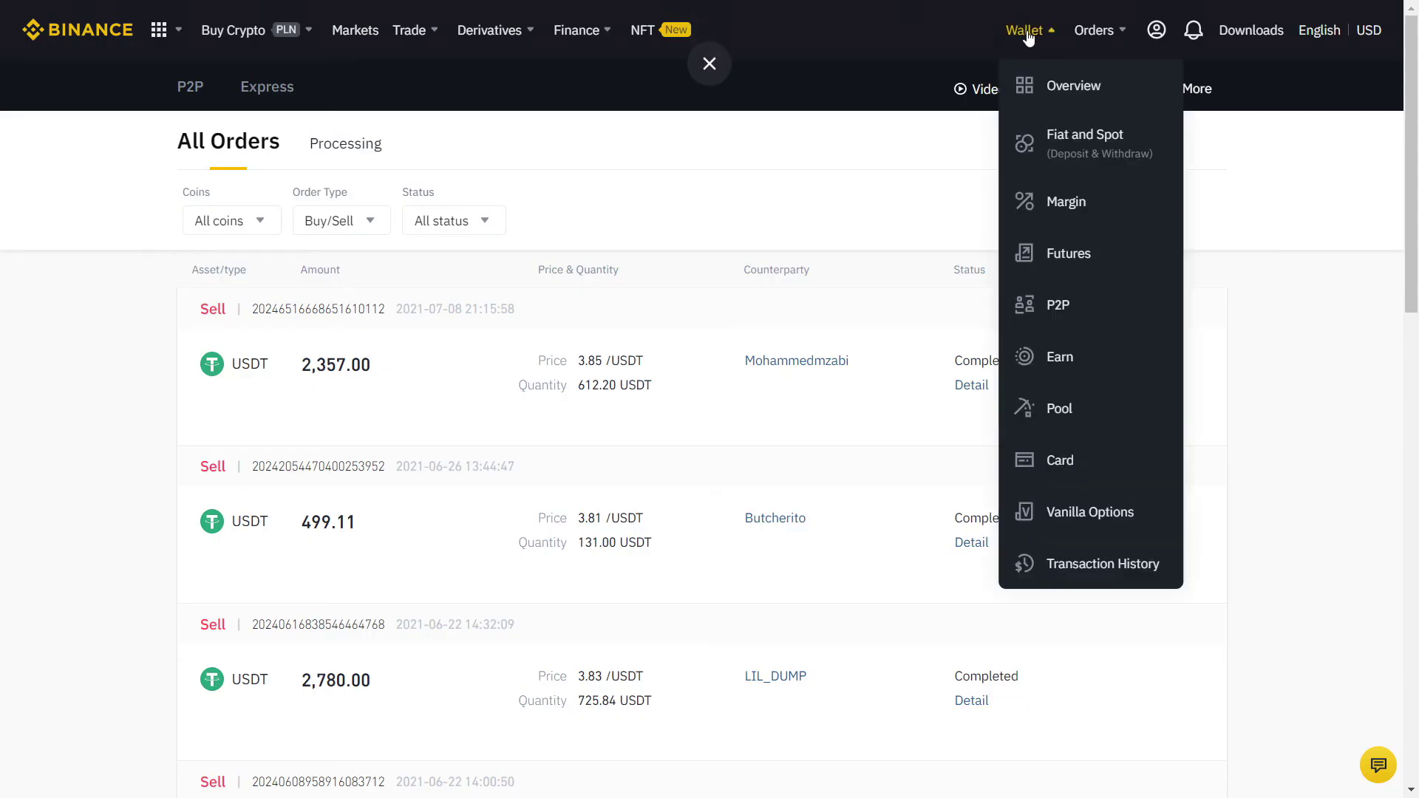
pyautogui.click(1058, 307)
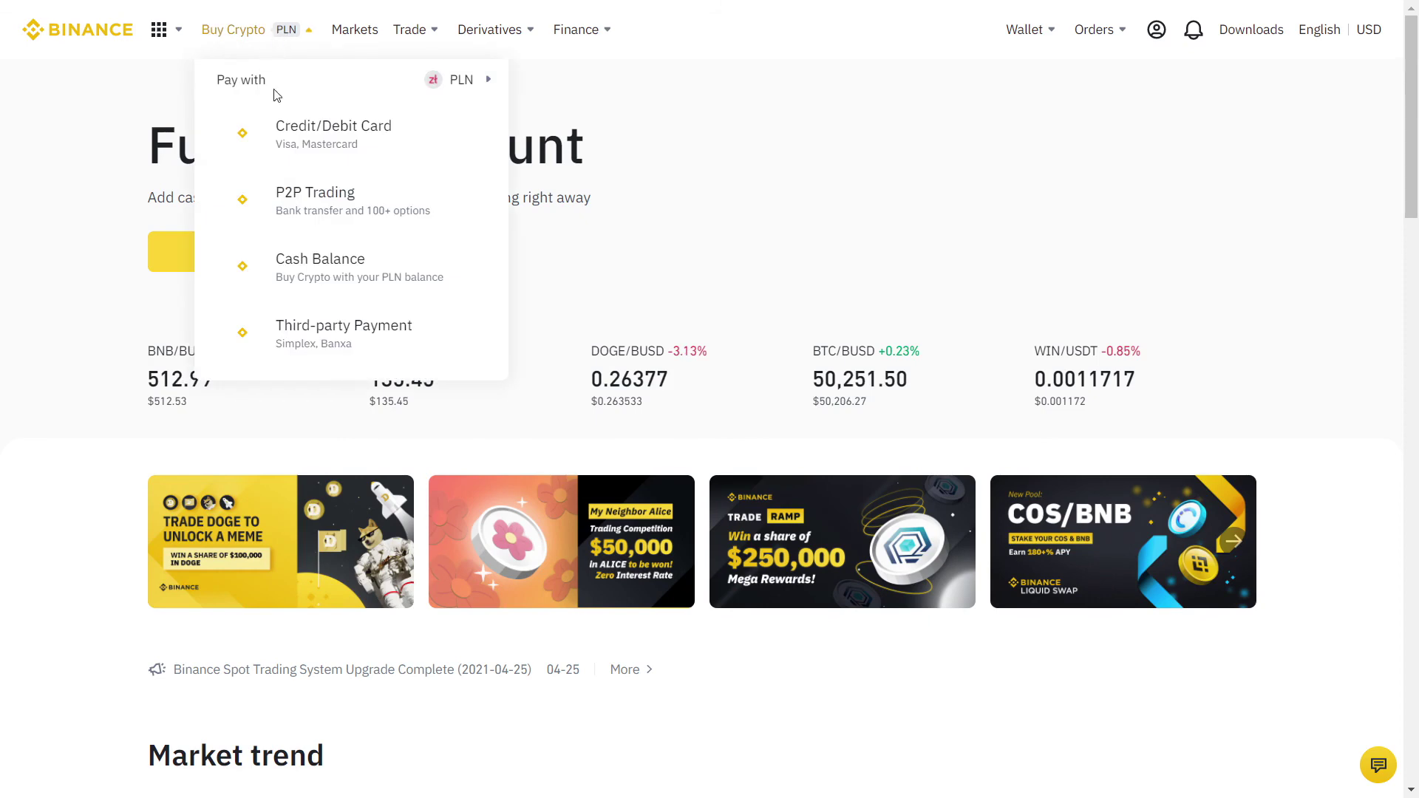
# Start a new P2P ad selling BTC with a Floating price type.
pyautogui.click(316, 201)
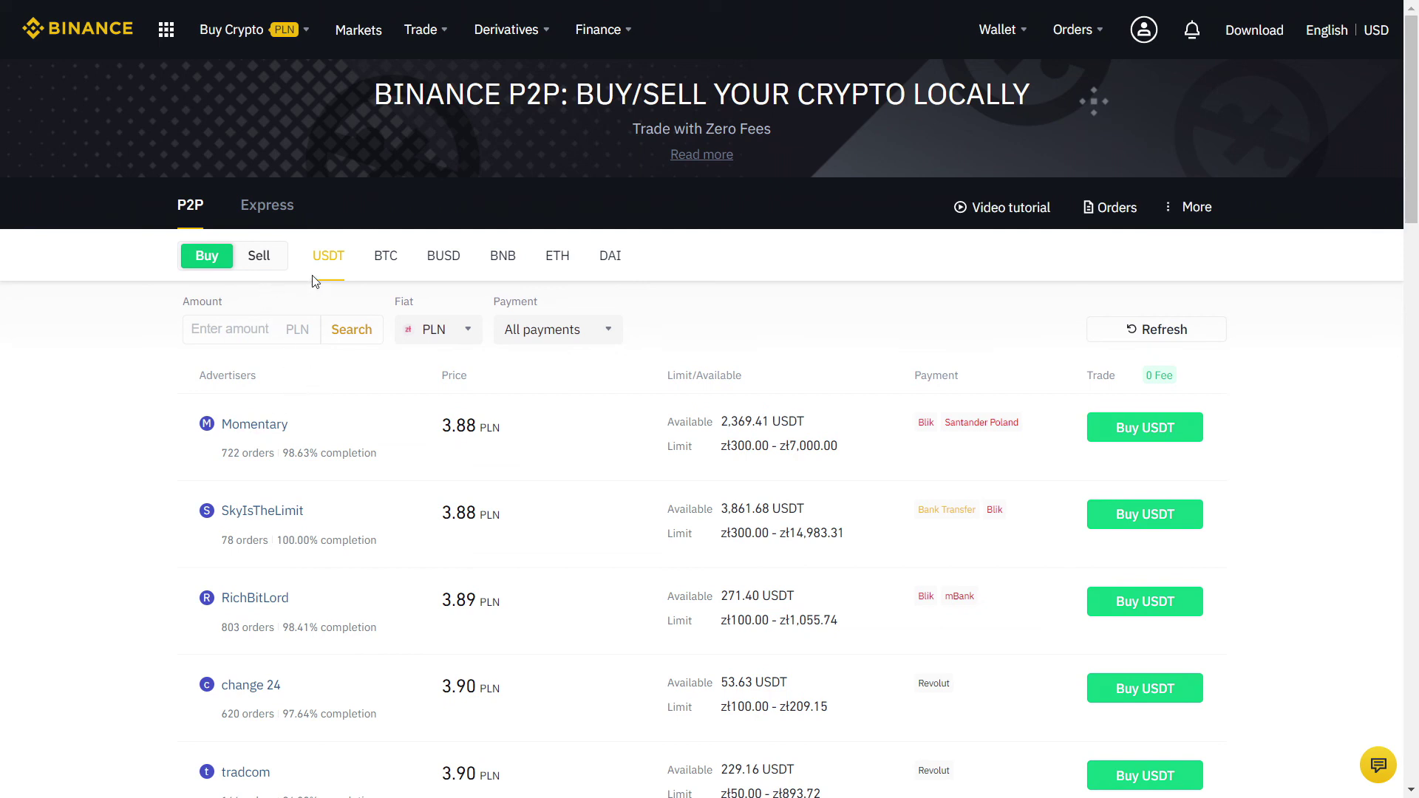
pyautogui.click(384, 258)
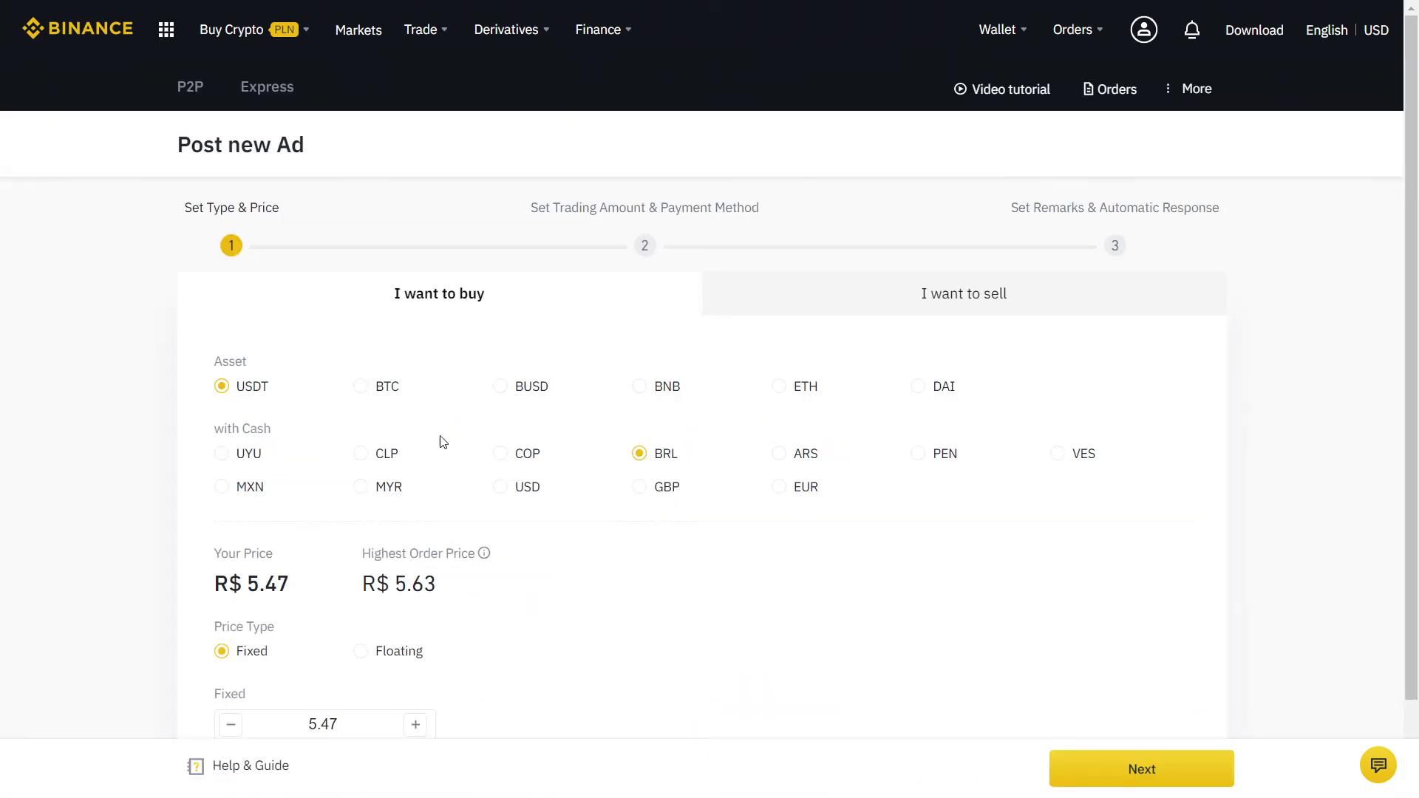
pyautogui.click(862, 295)
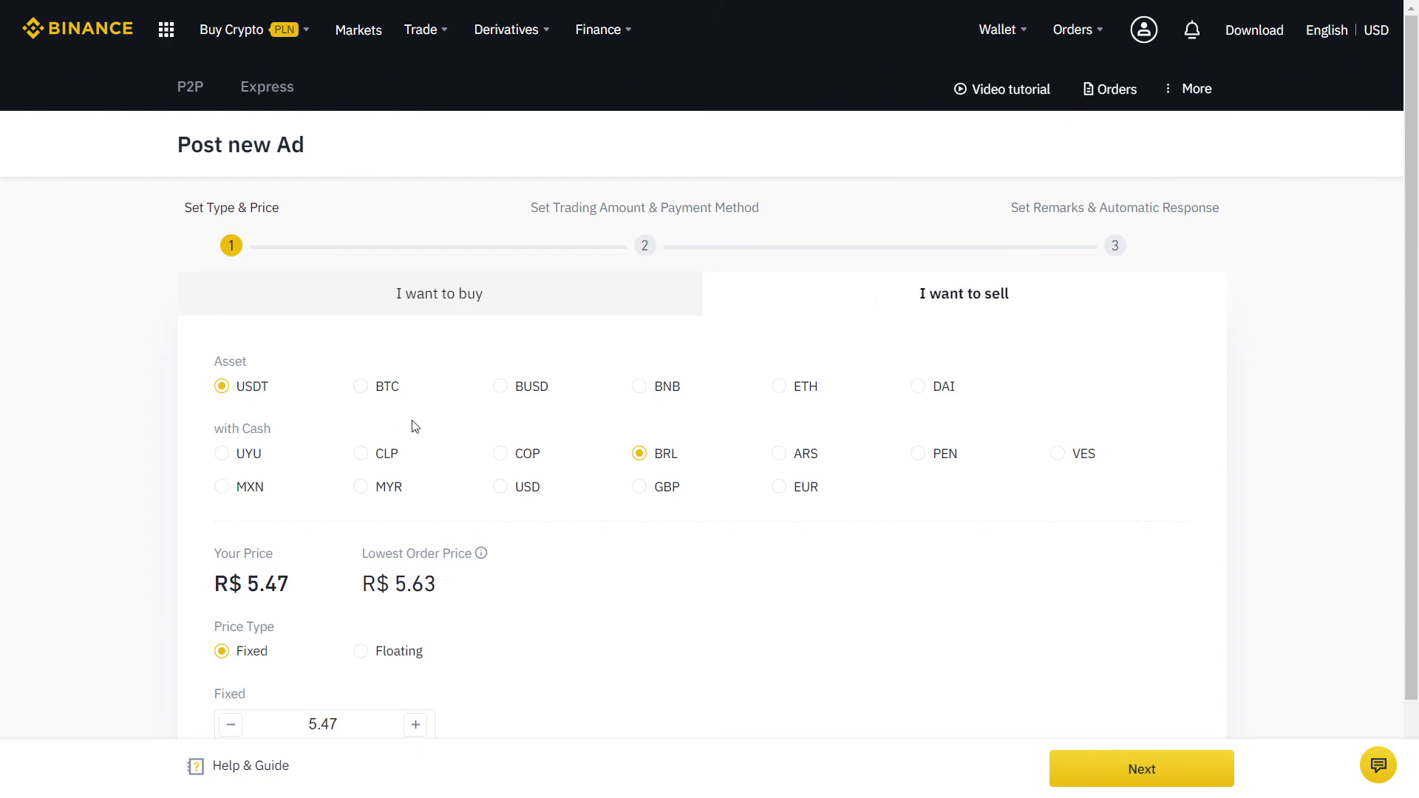
pyautogui.click(362, 387)
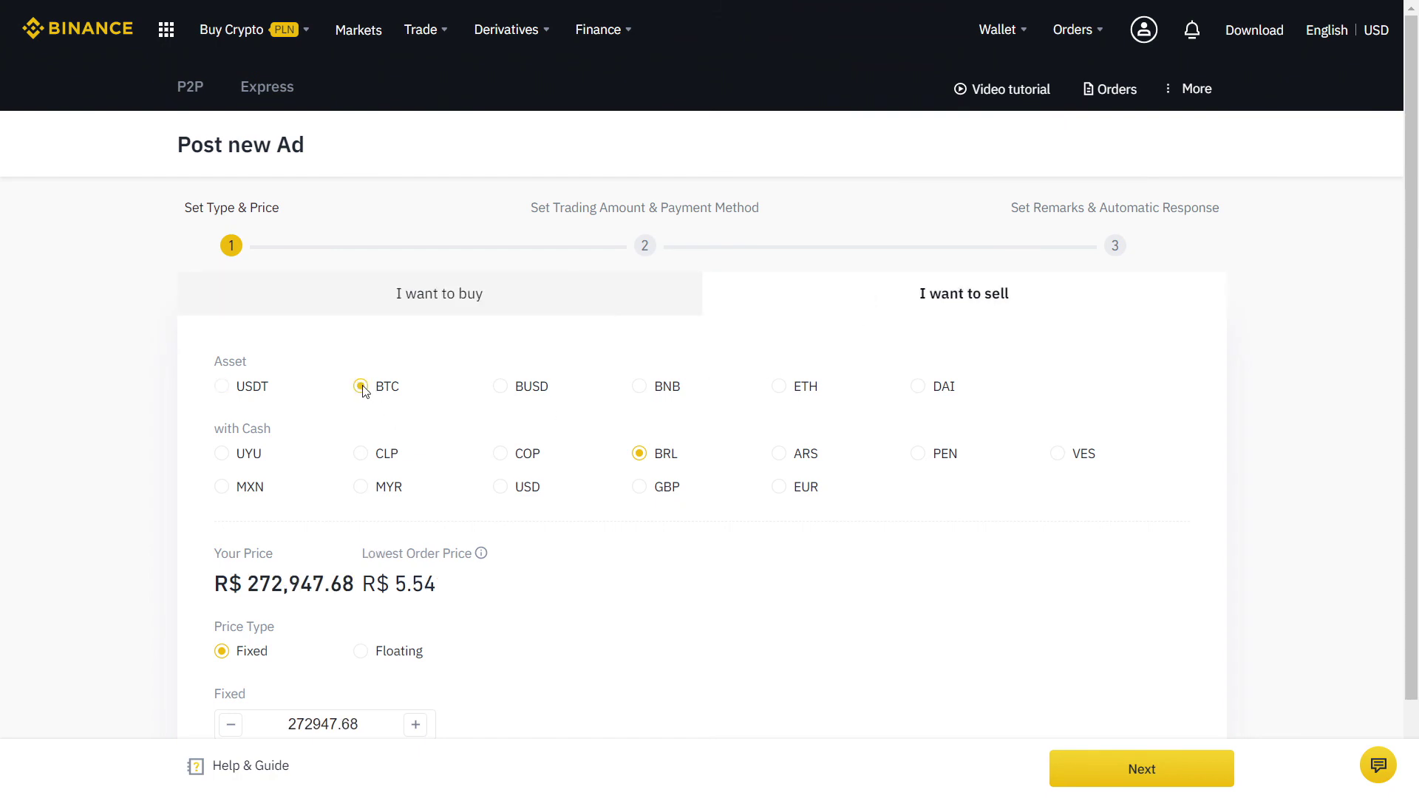
pyautogui.scroll(-1, 362, 387)
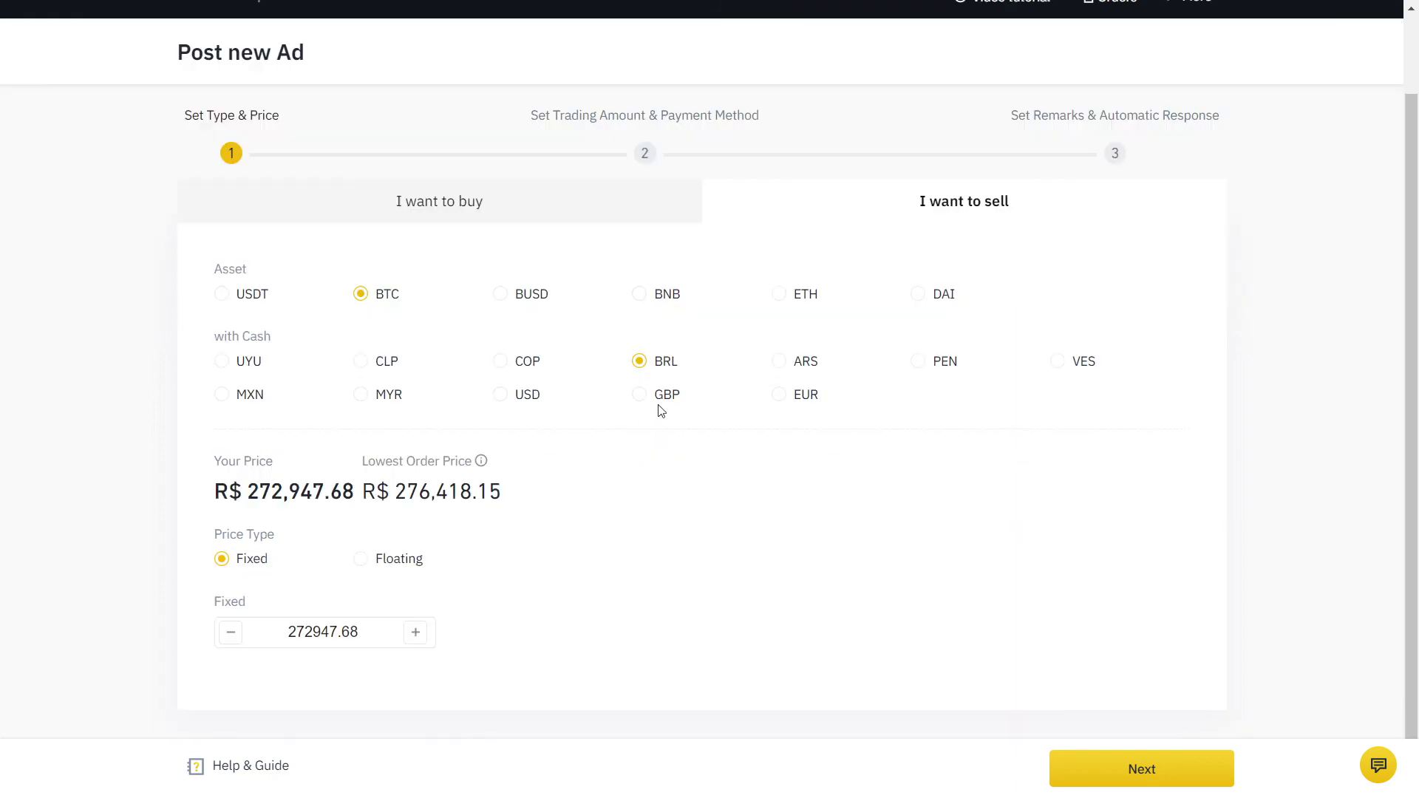
pyautogui.click(361, 563)
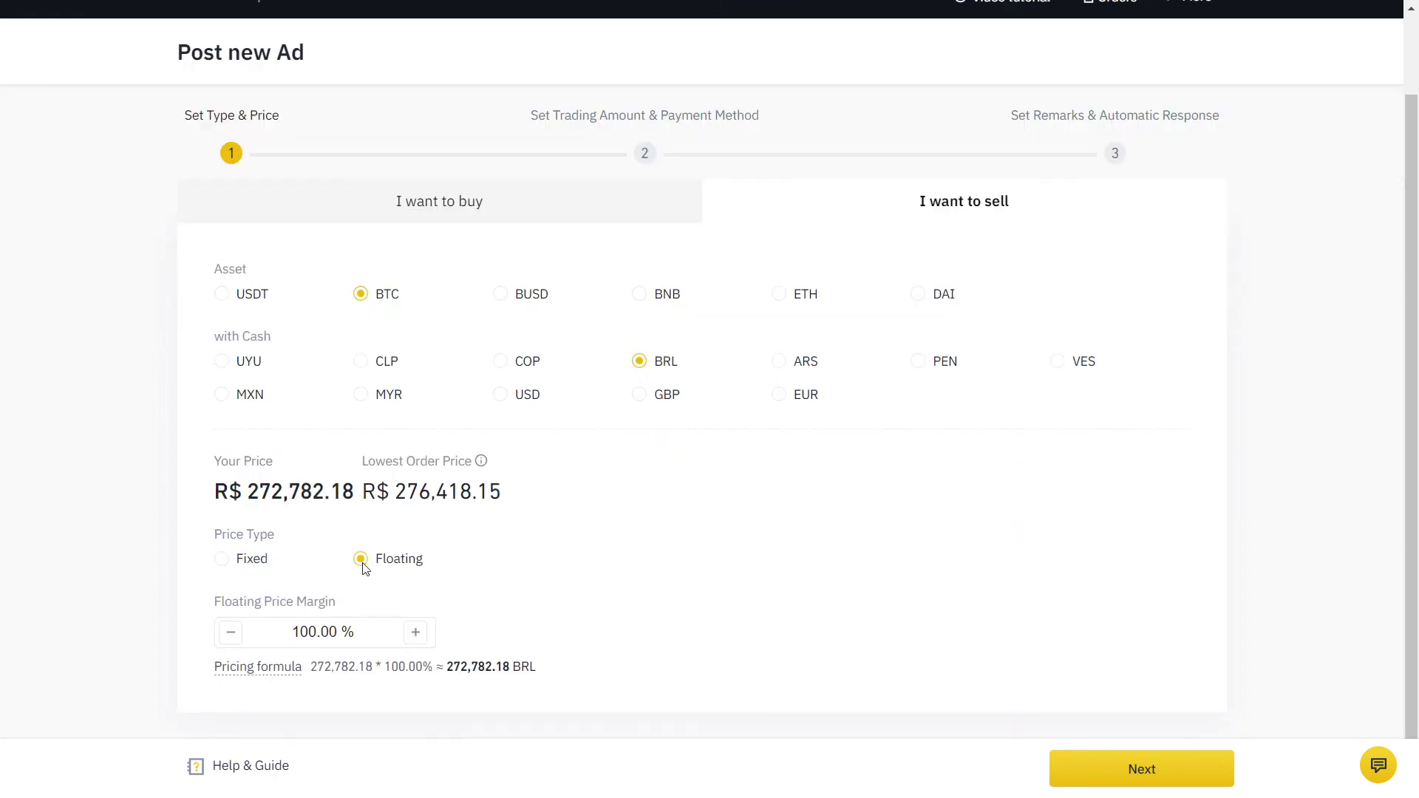
pyautogui.scroll(-1, 58, 566)
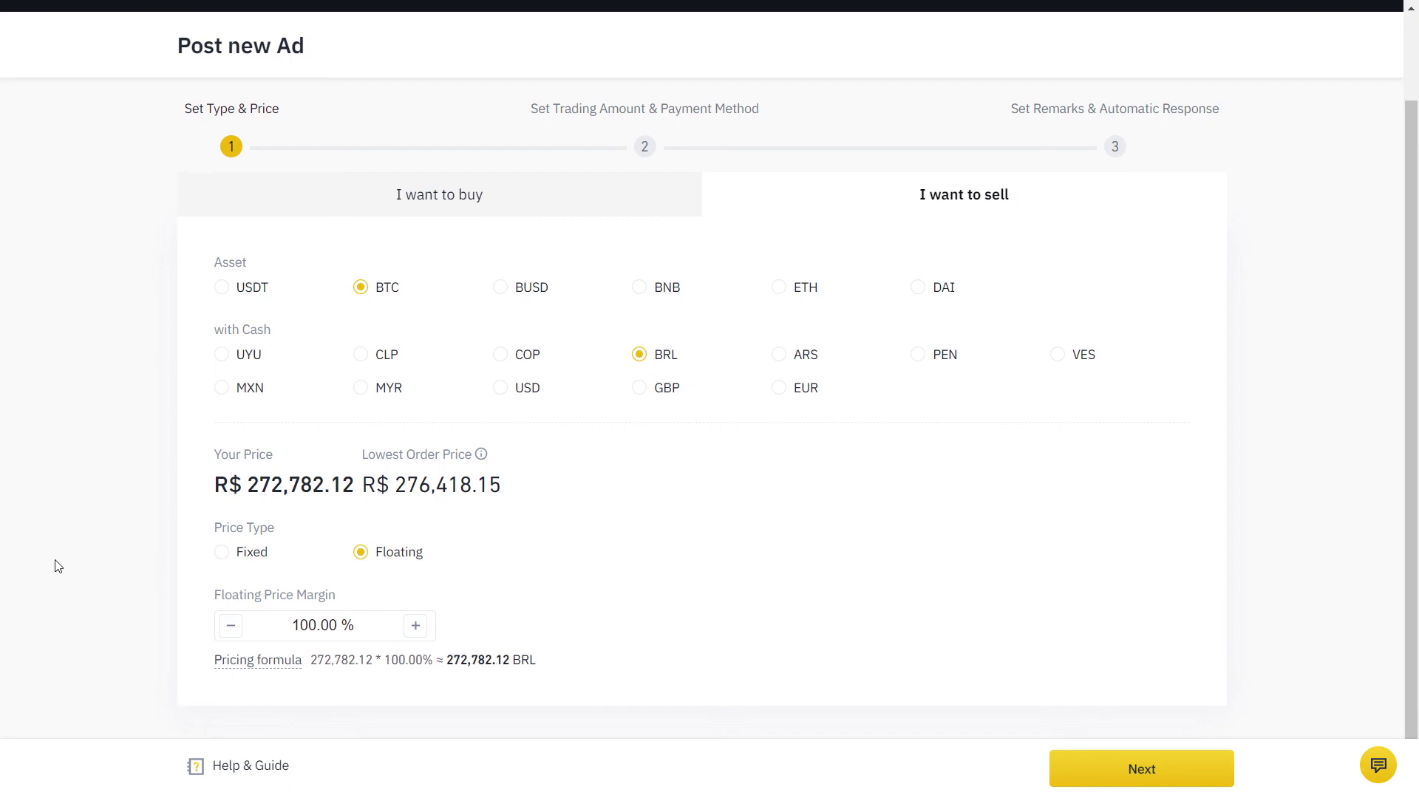
pyautogui.scroll(2, 58, 565)
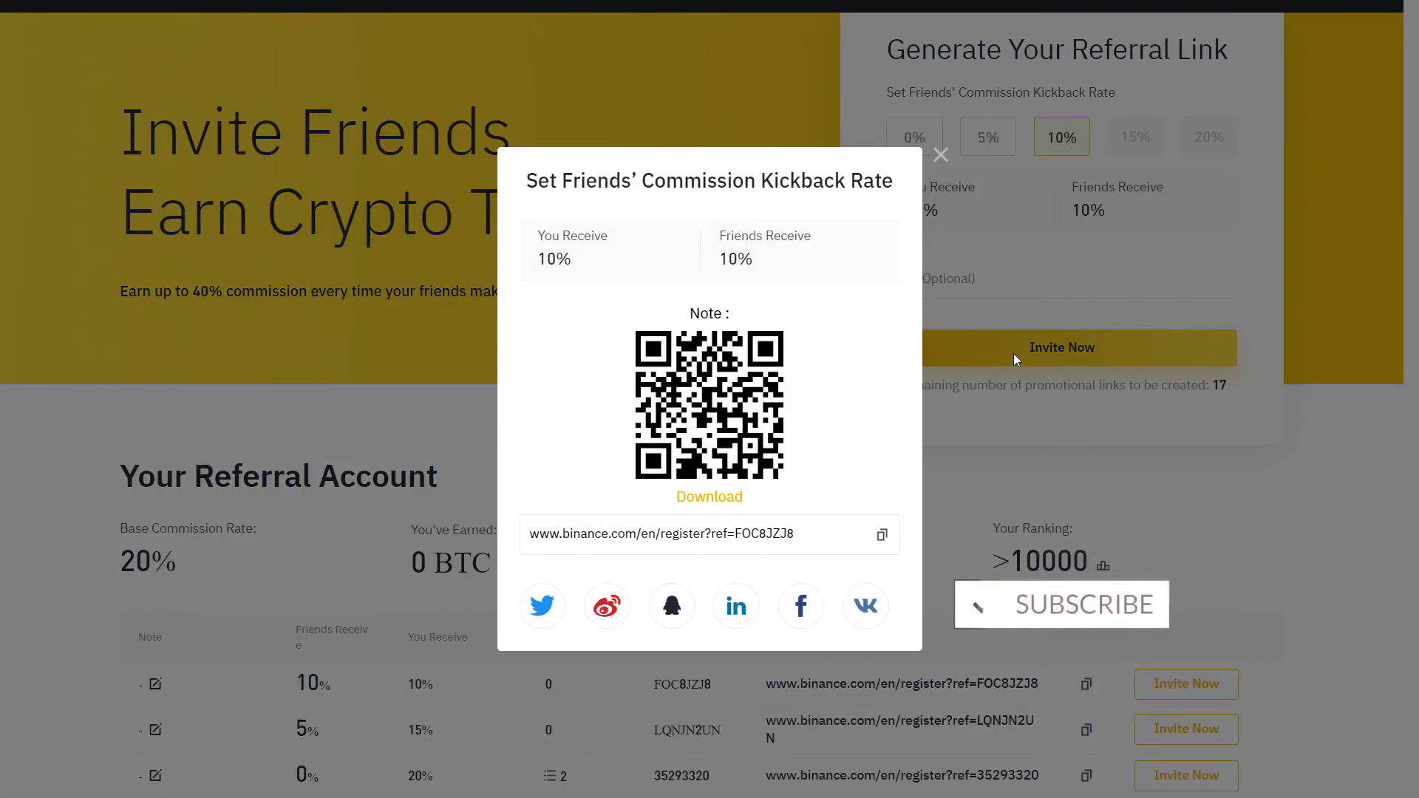
pyautogui.click(881, 534)
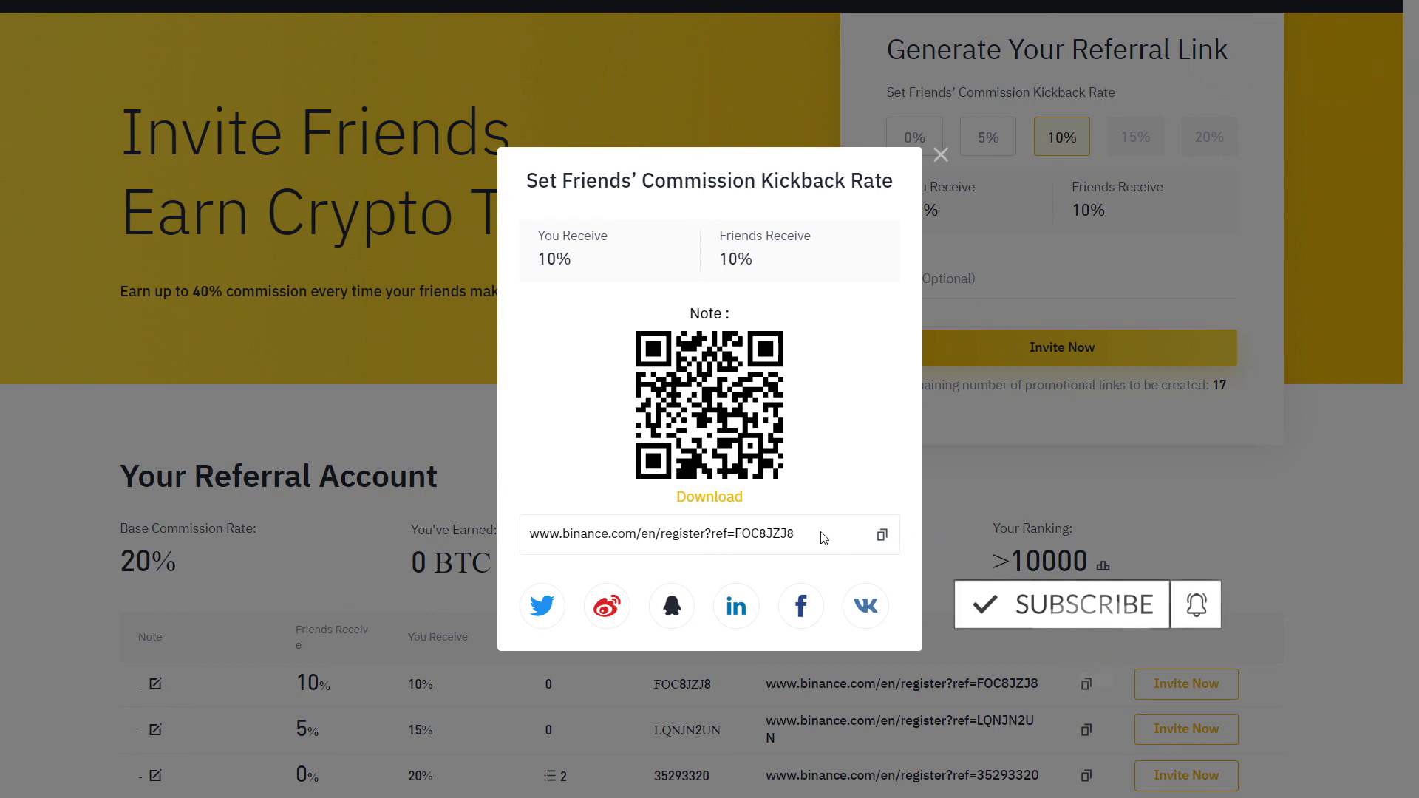
pyautogui.moveTo(794, 533); pyautogui.dragTo(529, 535)
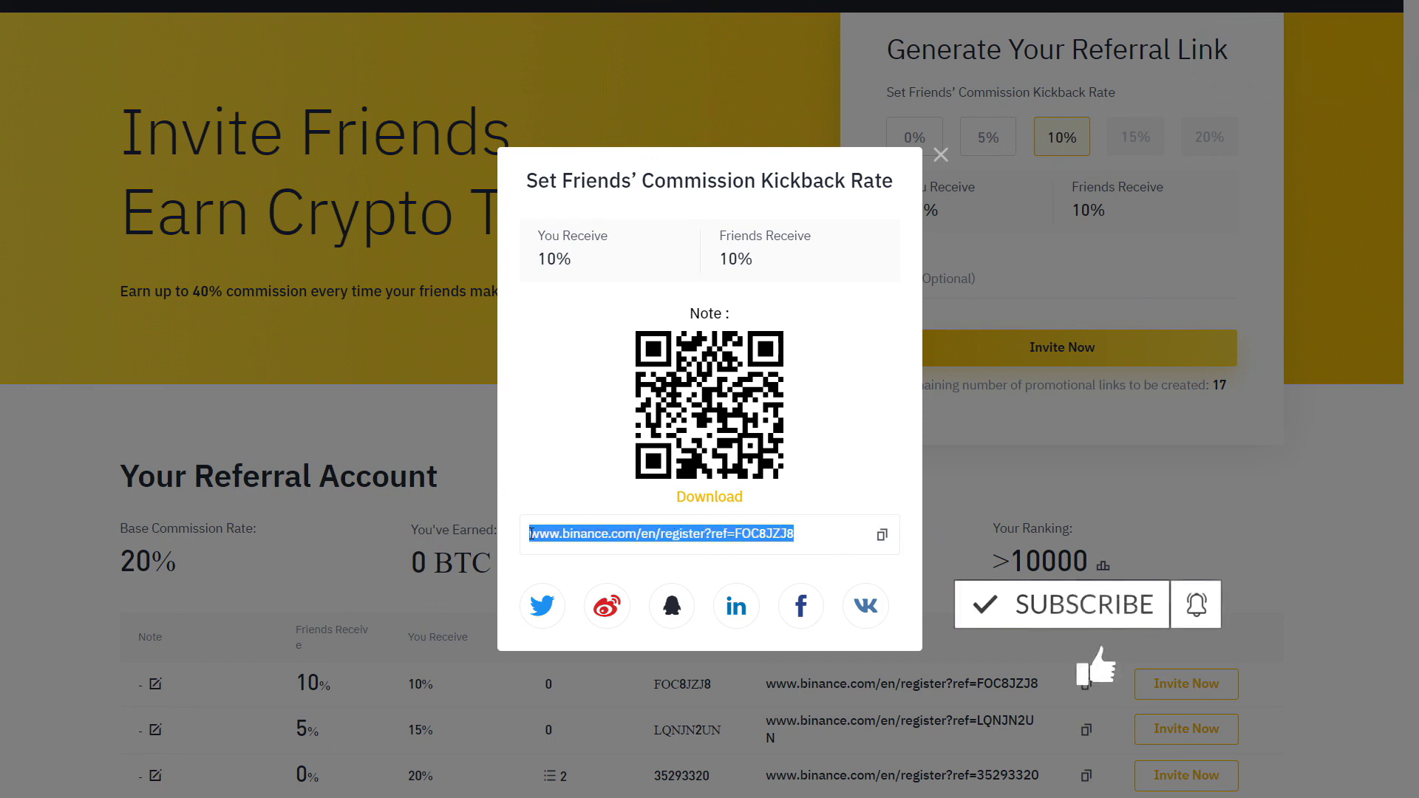